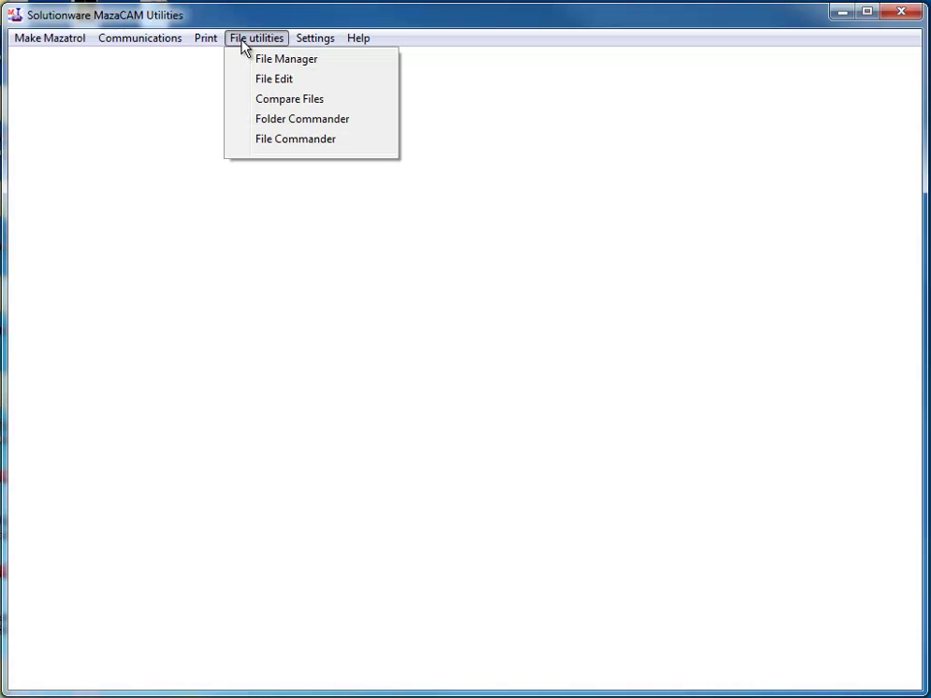
# Open Folder Commander on the Mazatrol Programs folder, checking its path without changing folders
pyautogui.click(276, 120)
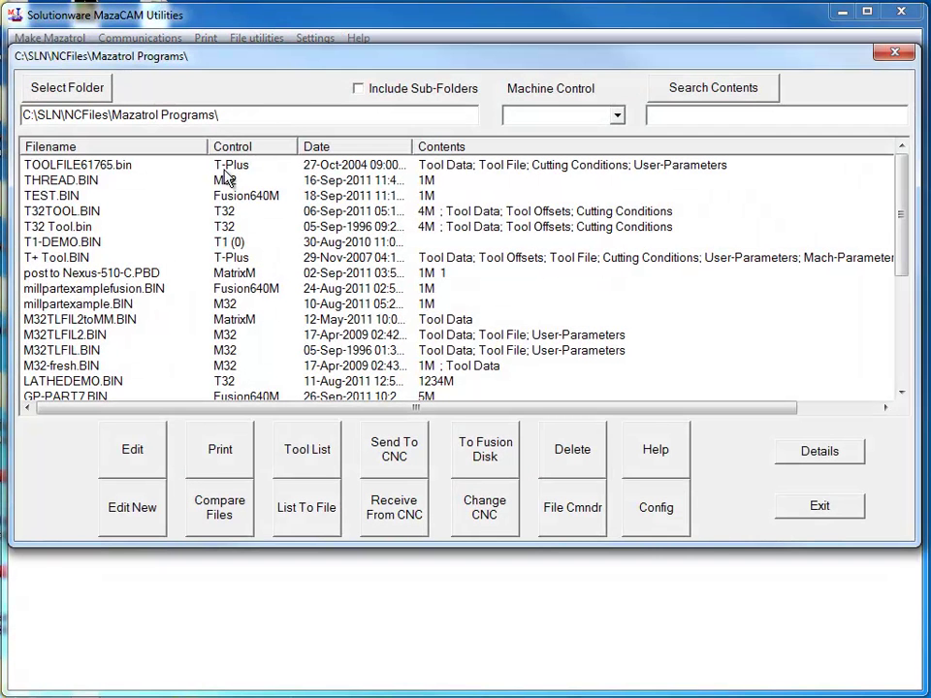
pyautogui.click(103, 92)
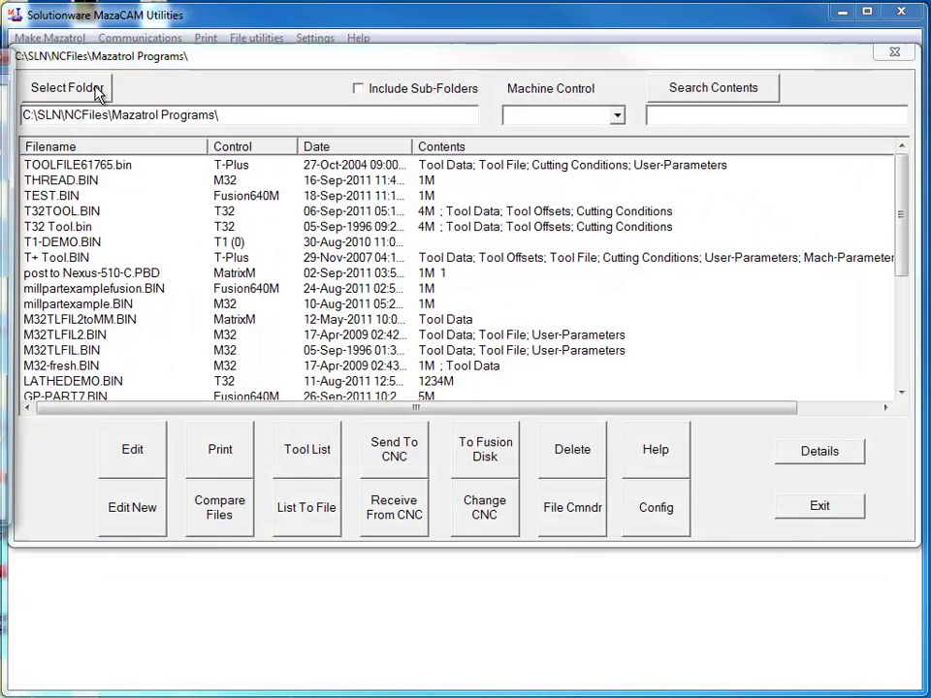
pyautogui.moveTo(257, 104); pyautogui.dragTo(803, 105)
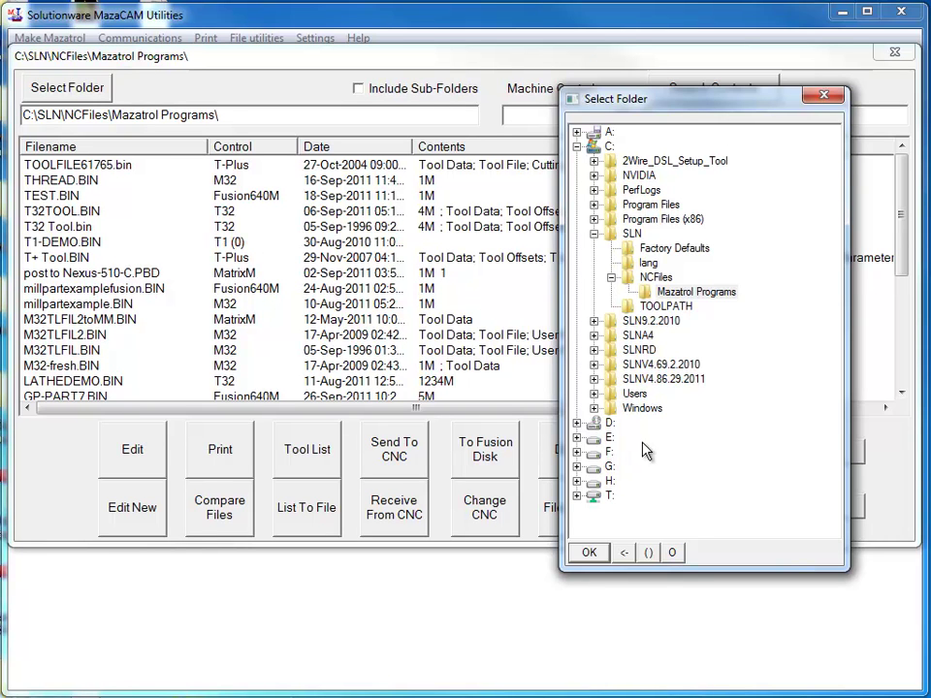
pyautogui.click(824, 98)
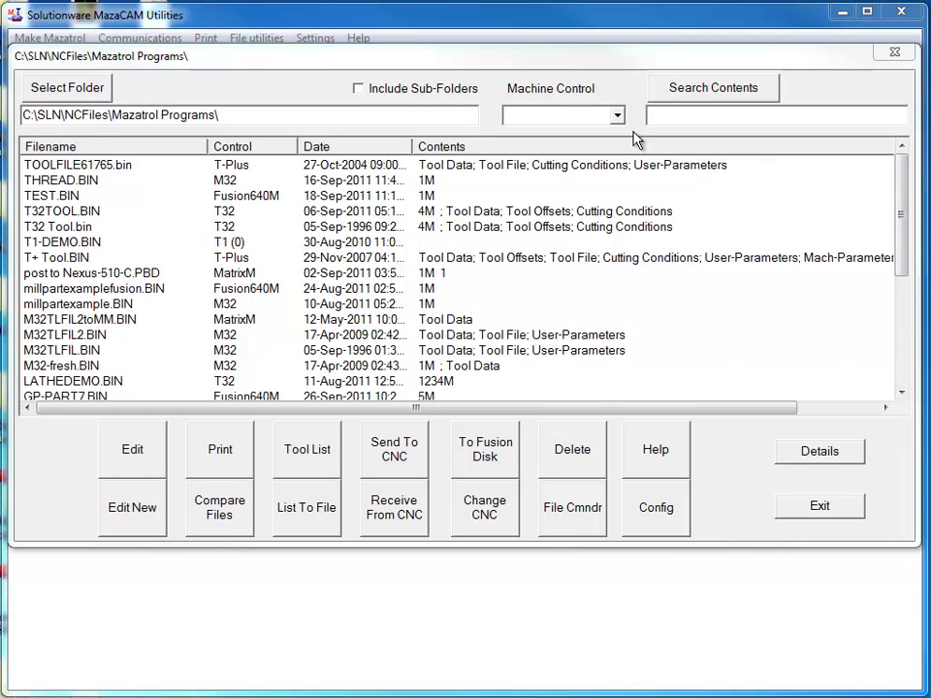
# Filter the file list to Fusion640M programs and select GP-PART7-1.BIN for editing
pyautogui.click(615, 118)
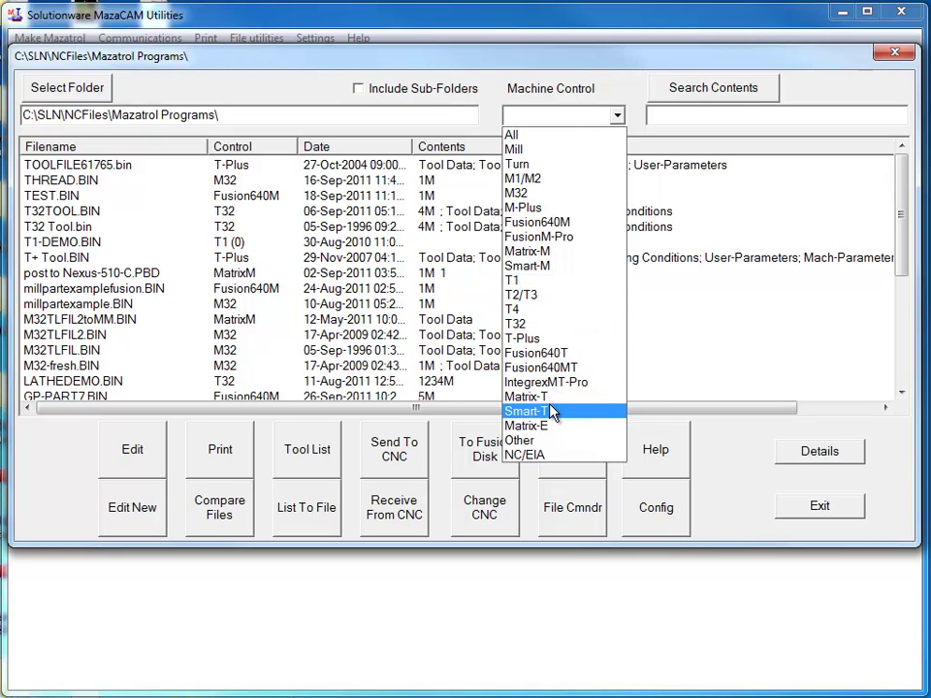
pyautogui.click(561, 223)
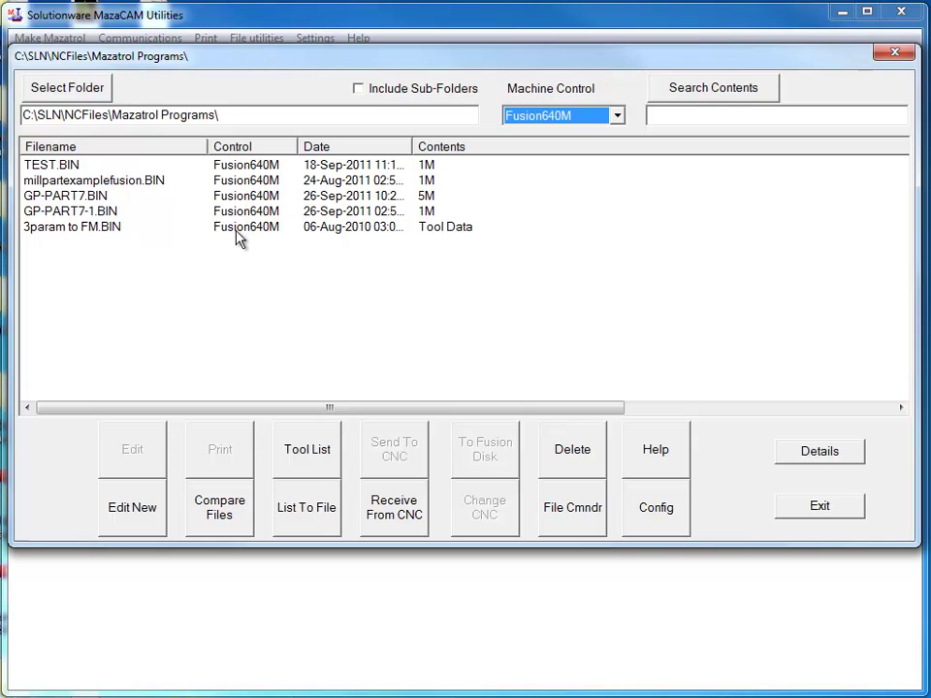
pyautogui.click(99, 213)
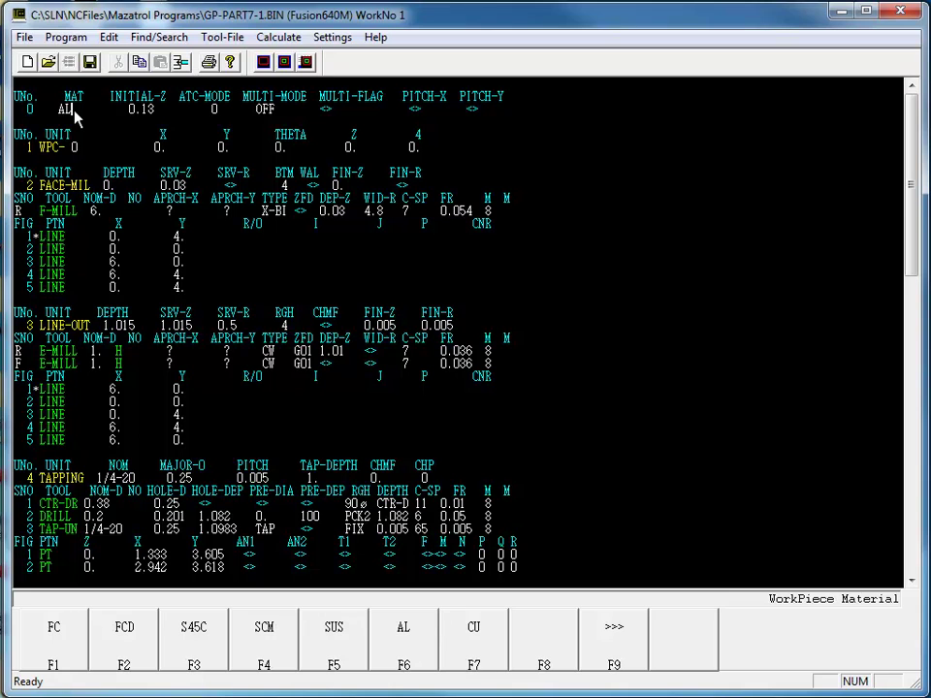
pyautogui.click(89, 185)
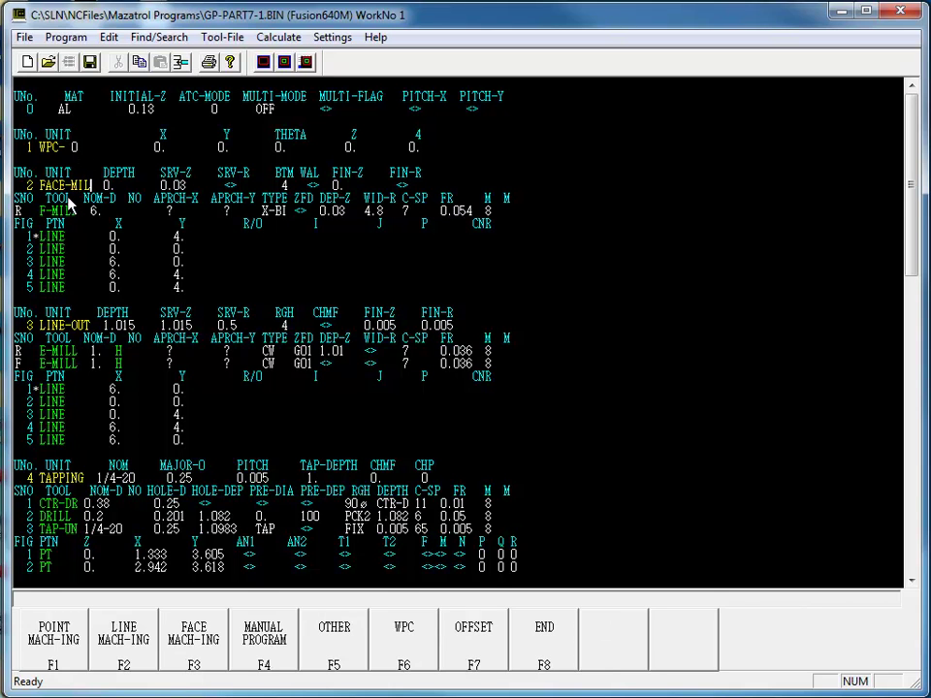
pyautogui.click(71, 200)
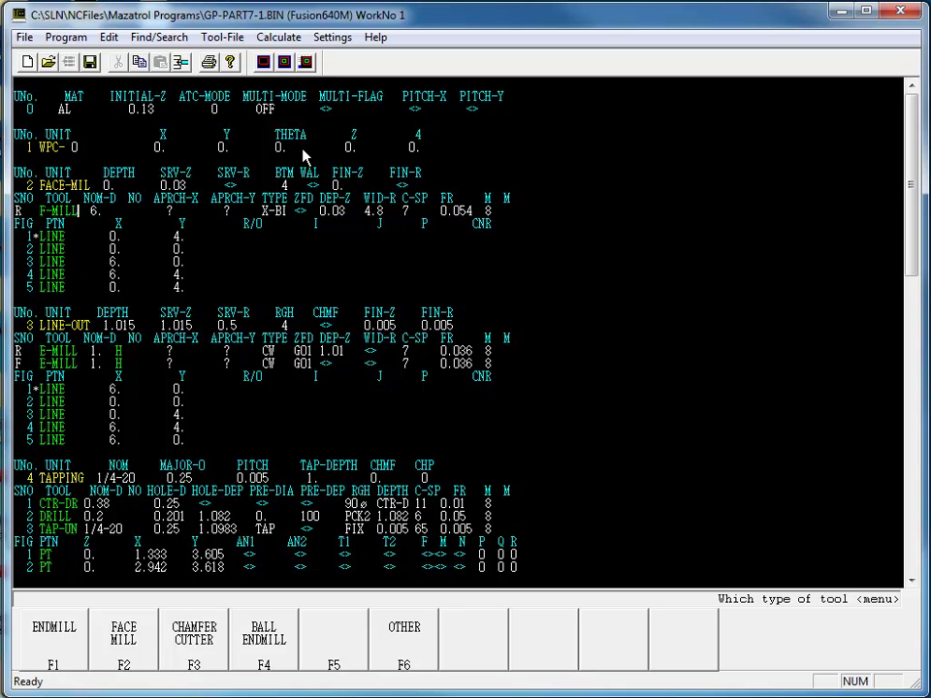
pyautogui.click(109, 36)
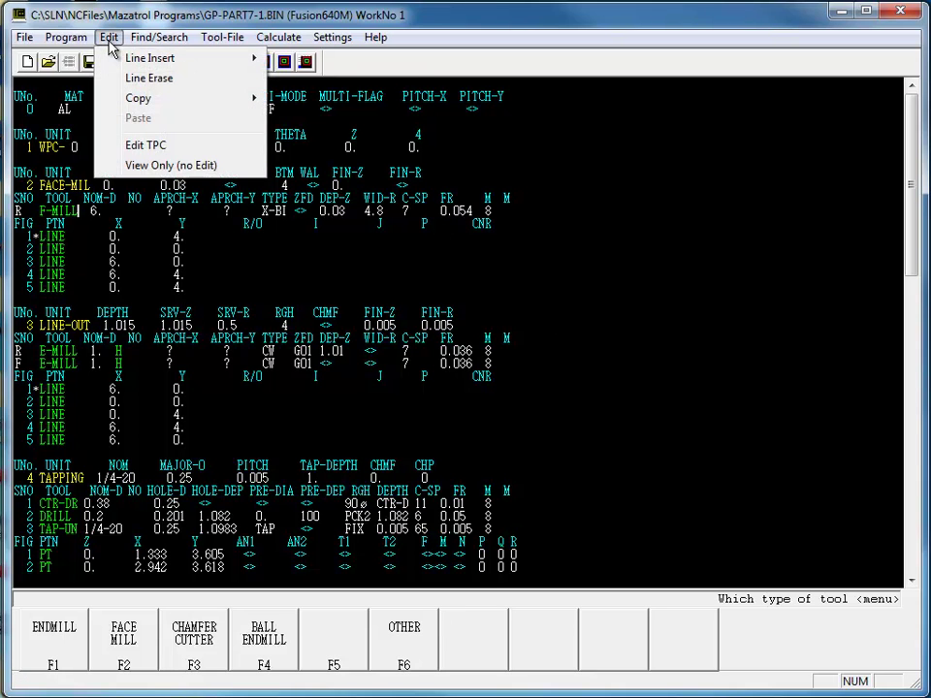
pyautogui.moveTo(127, 60)
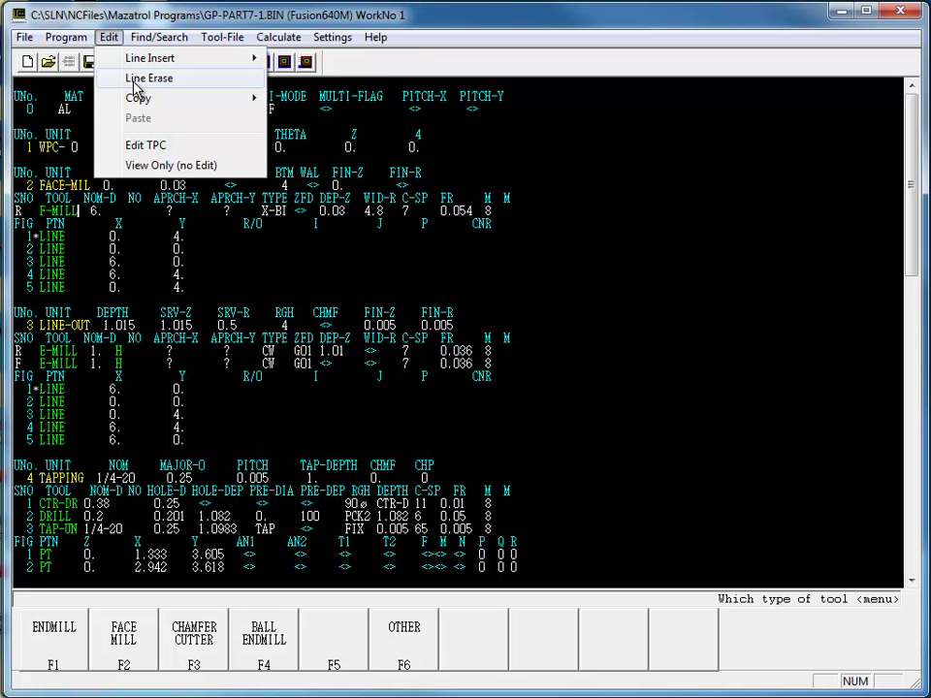
pyautogui.moveTo(169, 109)
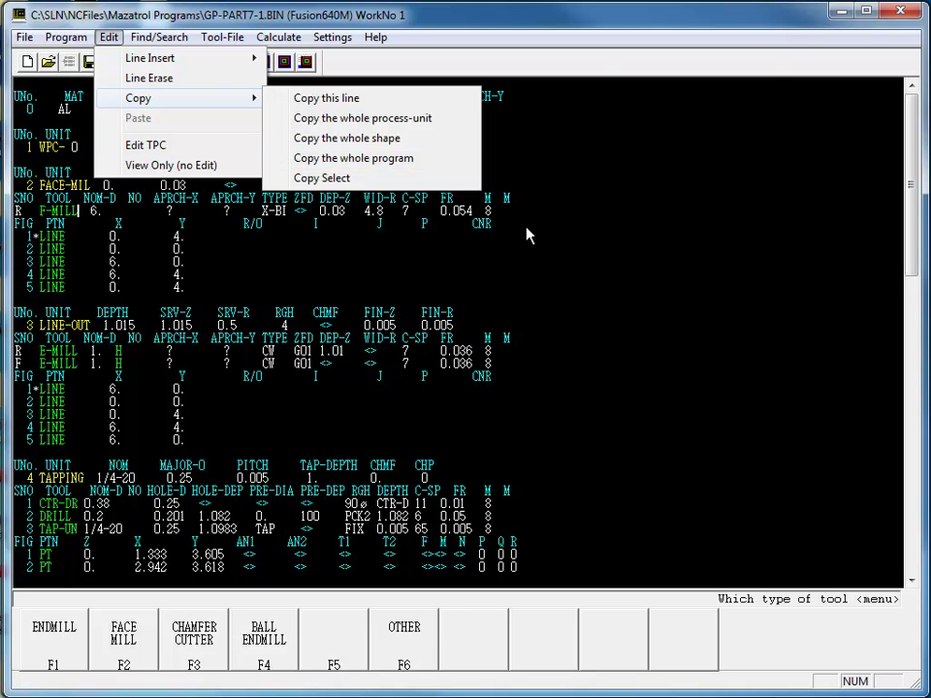
pyautogui.click(783, 15)
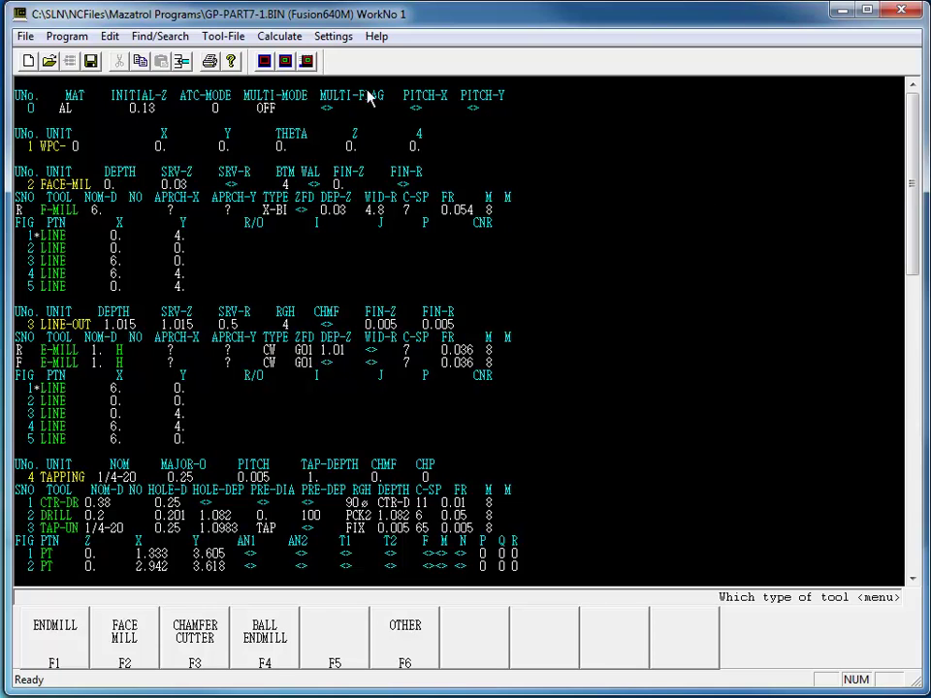
pyautogui.click(26, 37)
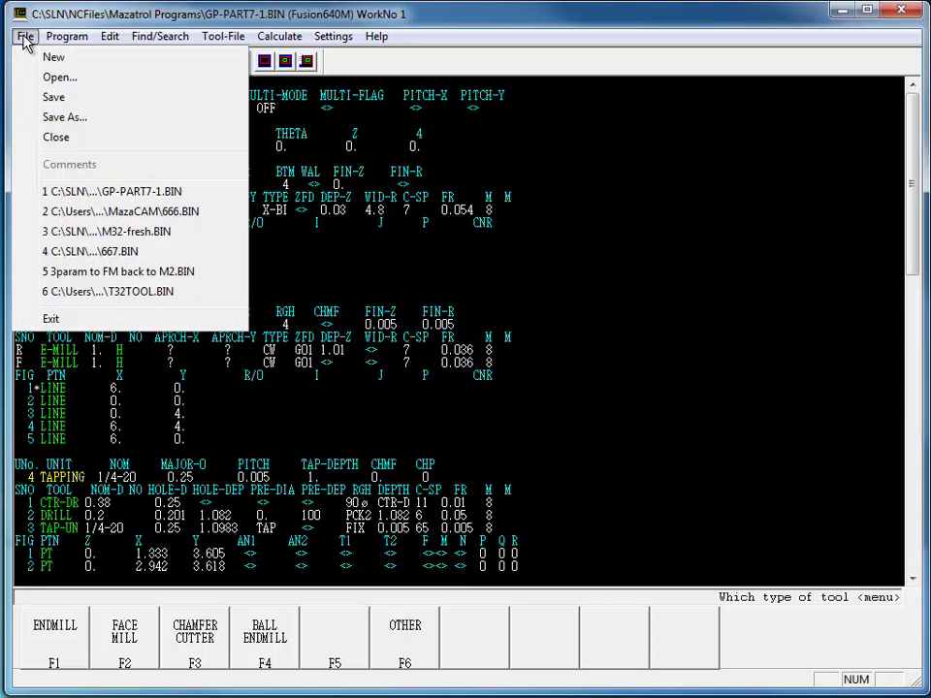
pyautogui.click(52, 59)
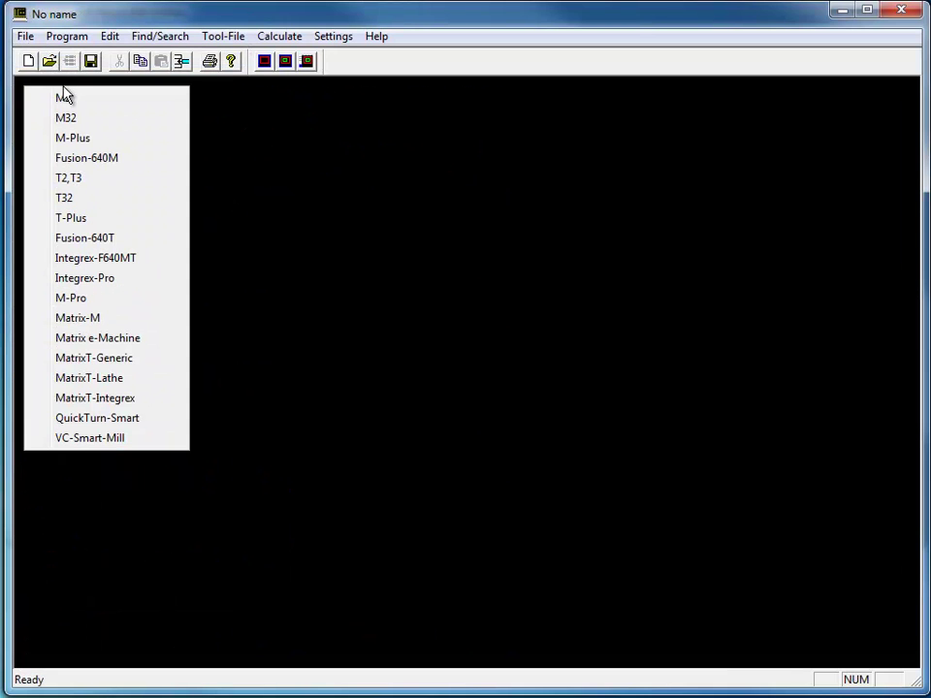
pyautogui.click(81, 162)
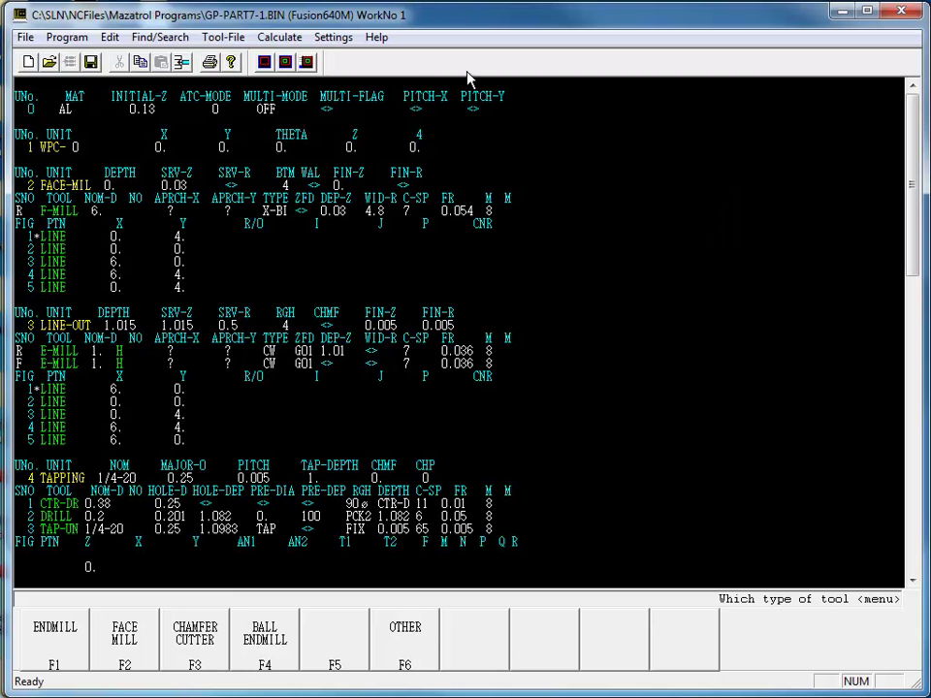
# Plot the GP-PART7-1 part shape, inspect it rotated in isometric, then return to Top view
pyautogui.click(262, 63)
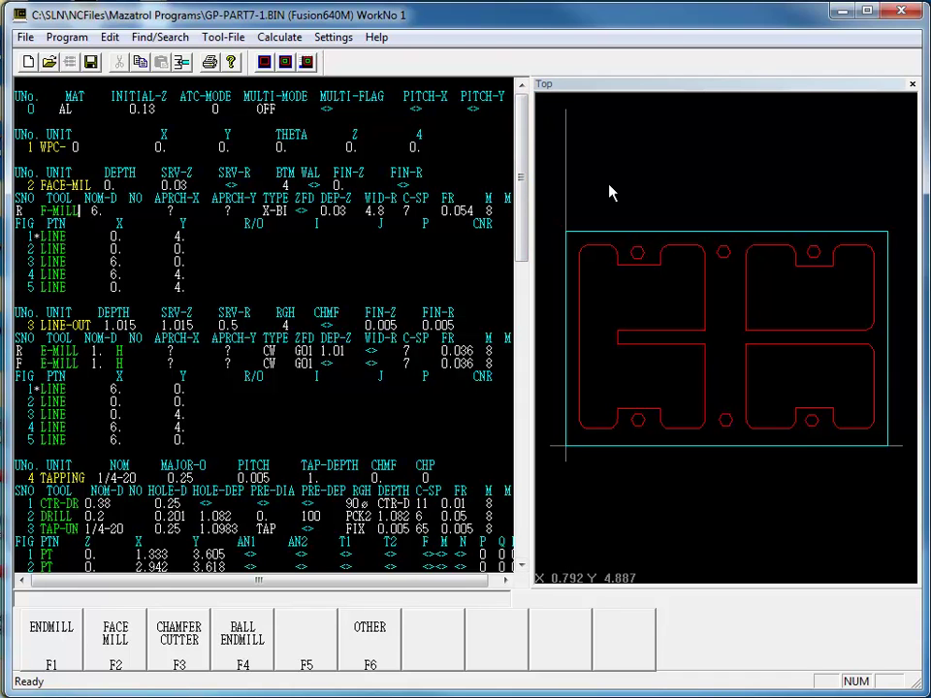
pyautogui.rightClick(696, 200)
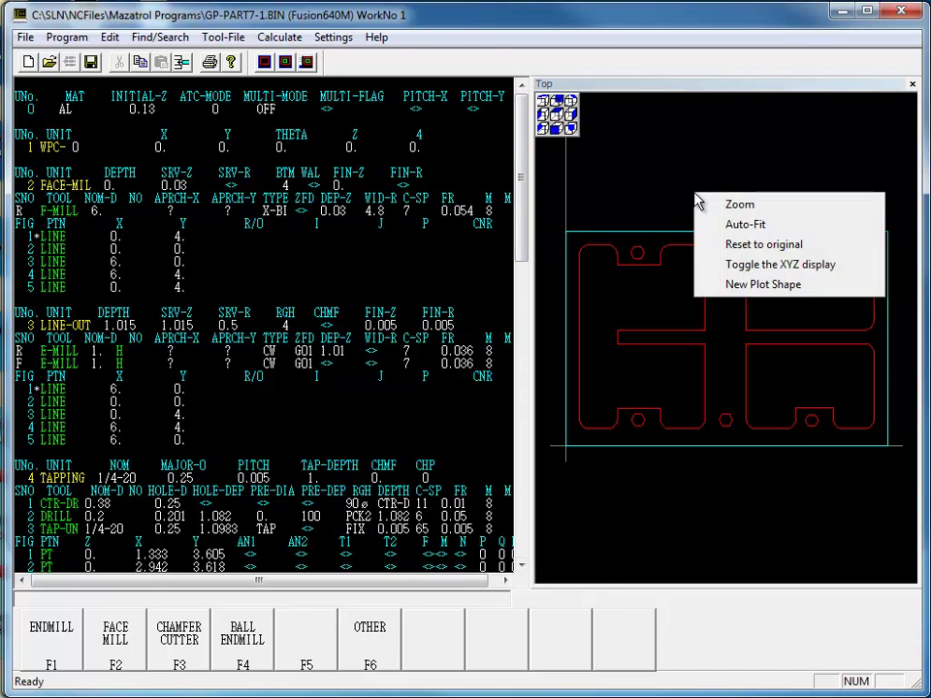
pyautogui.click(573, 128)
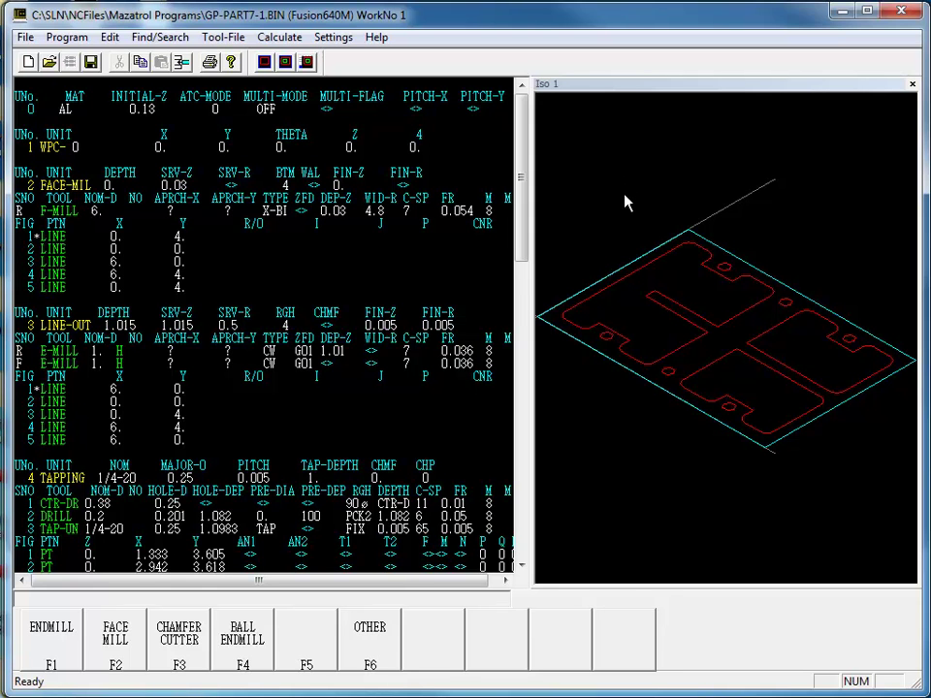
pyautogui.moveTo(625, 202)
pyautogui.mouseDown()
pyautogui.moveTo(613, 228)
pyautogui.moveTo(571, 162)
pyautogui.moveTo(617, 212)
pyautogui.mouseUp()
pyautogui.rightClick(699, 171)
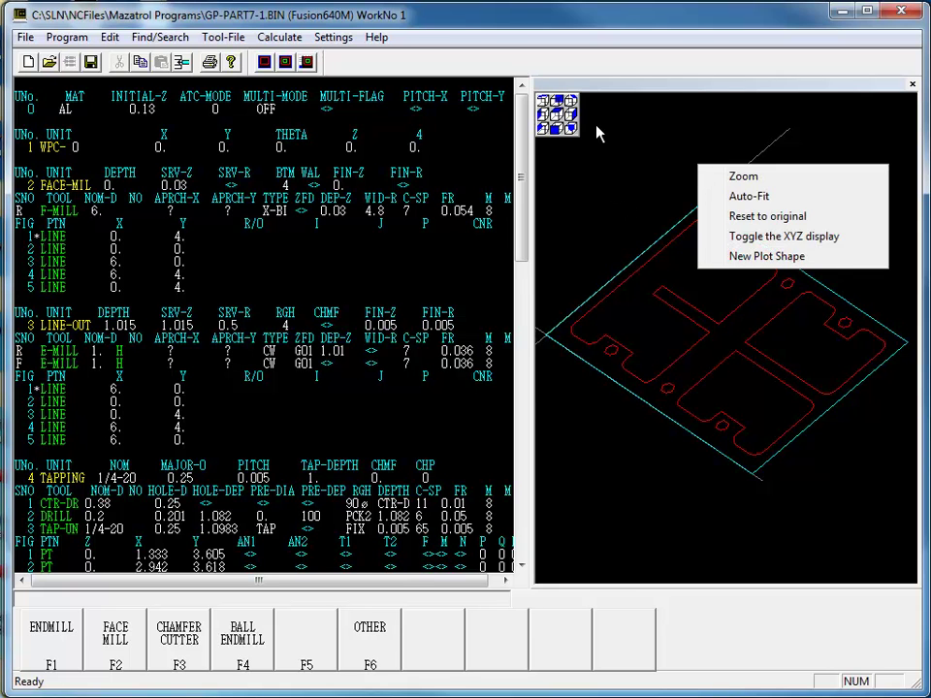
pyautogui.click(559, 120)
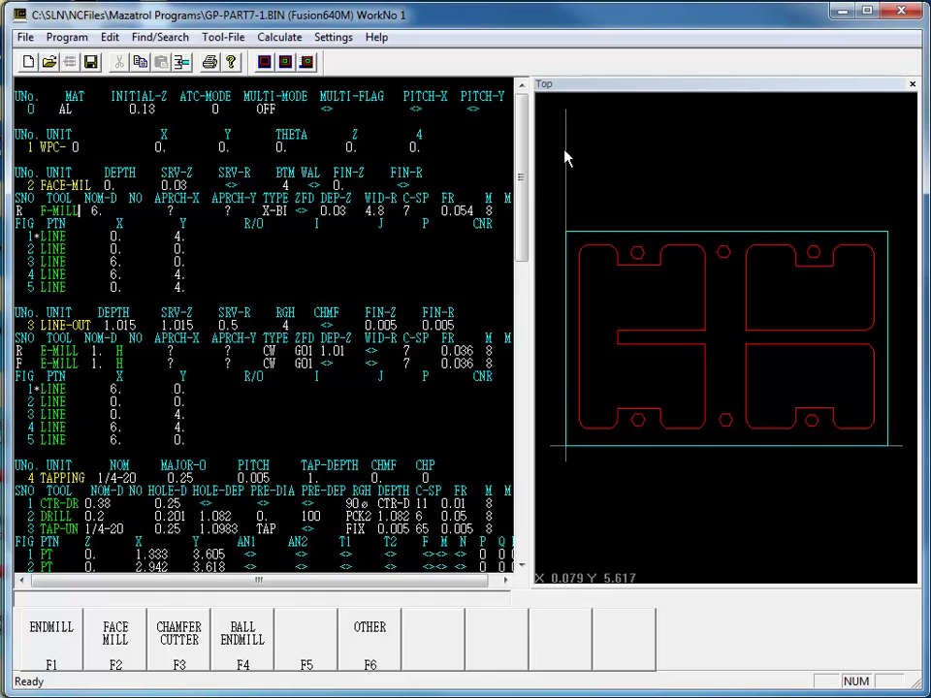
# Highlight the POCKET units' shapes and pocket line 6, then jump from a plotted hole to its TAPPING unit
pyautogui.moveTo(520, 180); pyautogui.dragTo(511, 297)
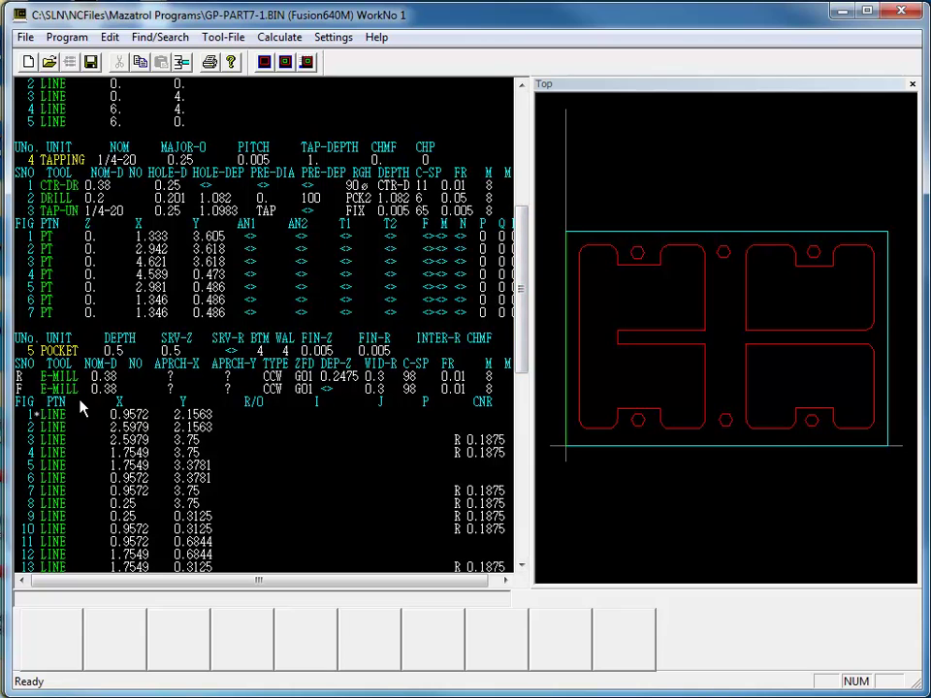
pyautogui.click(68, 441)
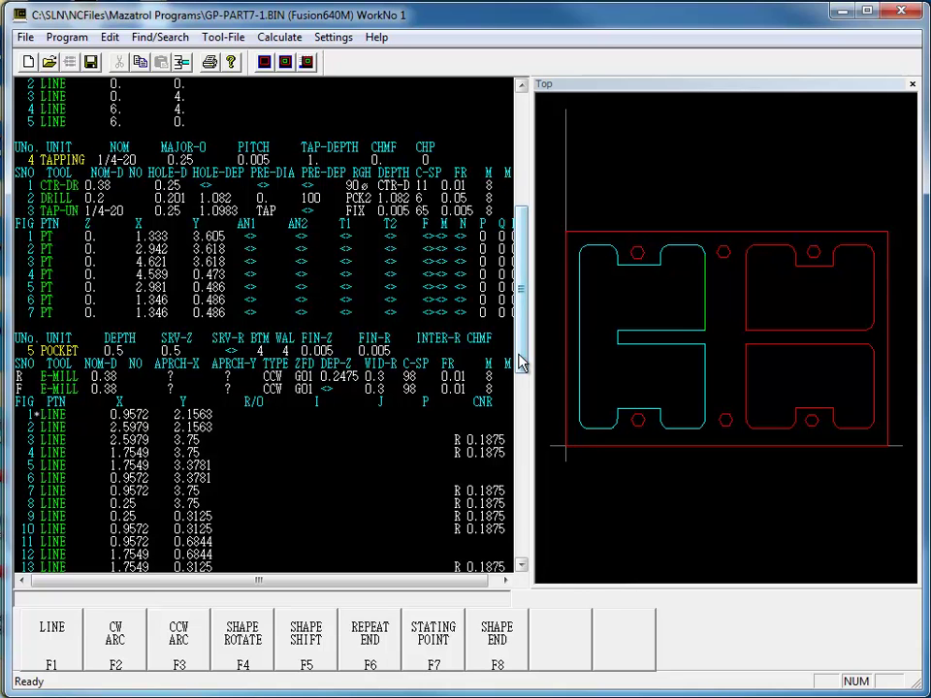
pyautogui.moveTo(521, 362); pyautogui.dragTo(517, 496)
pyautogui.click(77, 359)
pyautogui.click(77, 401)
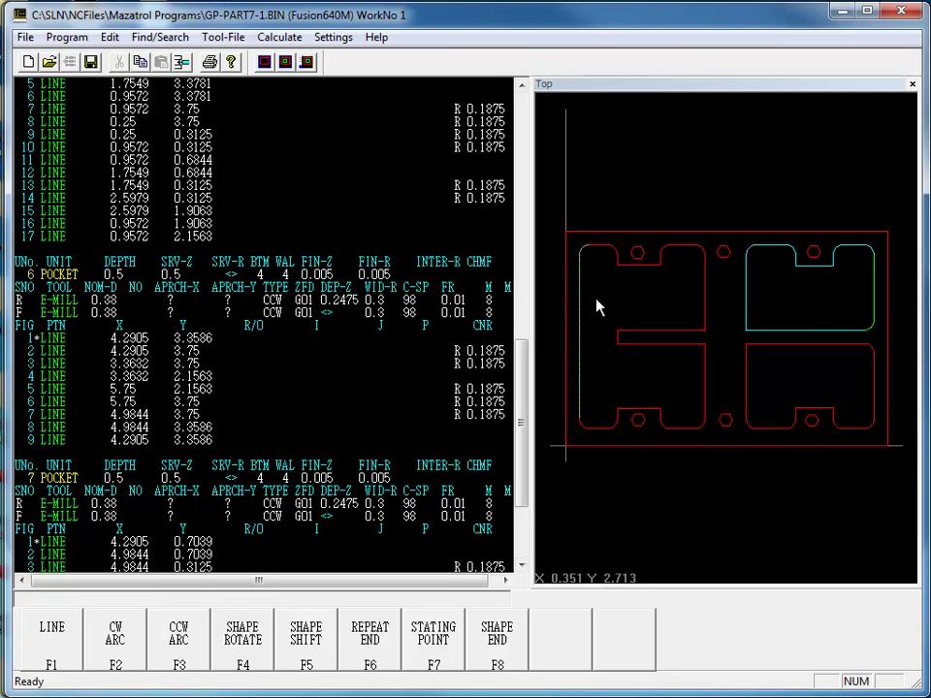
pyautogui.click(720, 262)
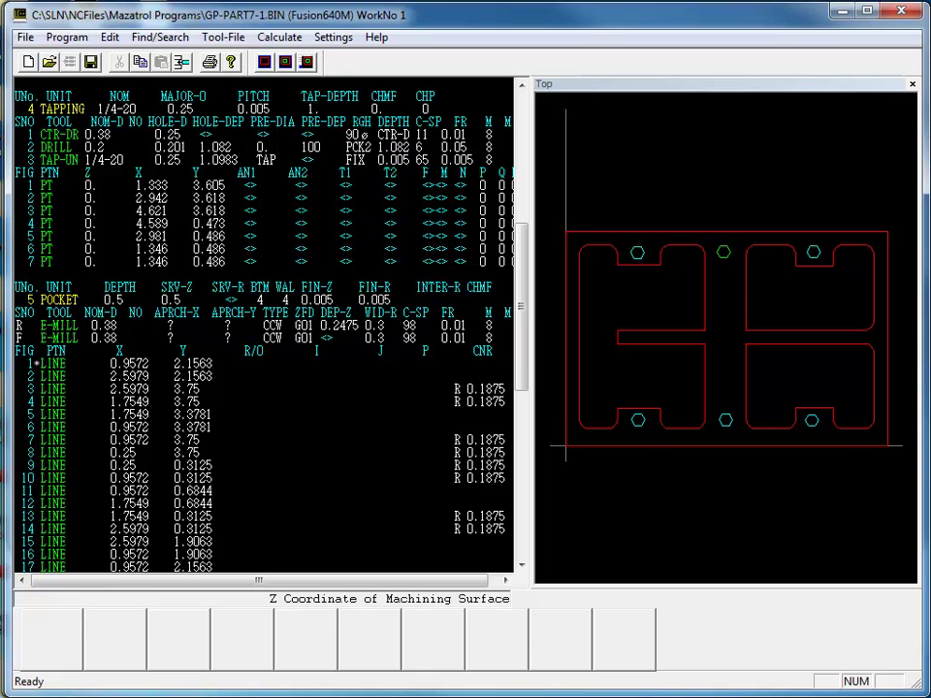
# Run the full 3-D tool-path simulation for GP-PART7-1, then erase the simulated paths
pyautogui.click(287, 63)
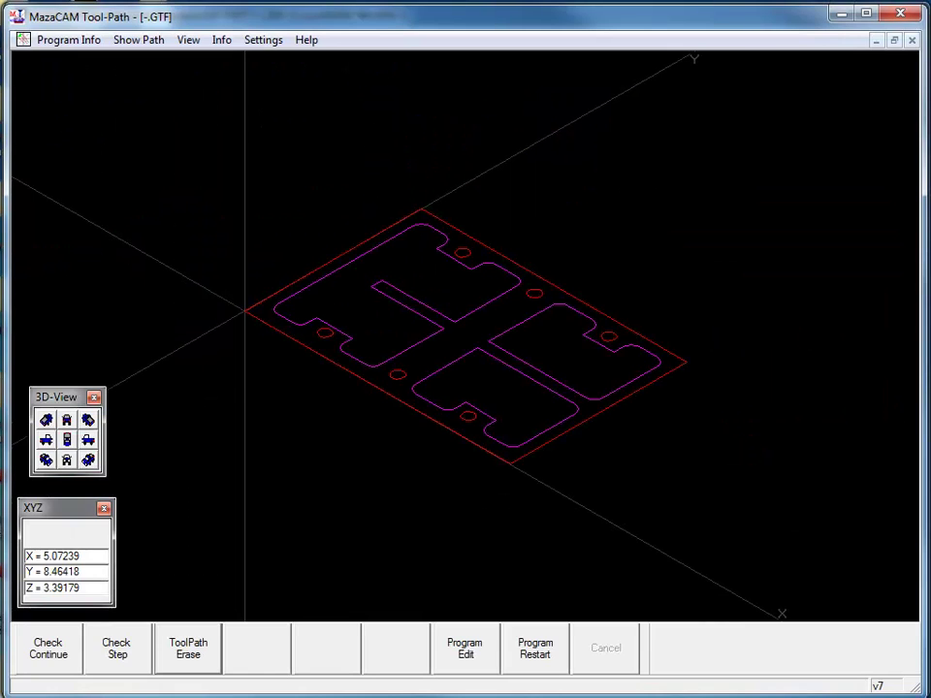
pyautogui.click(59, 655)
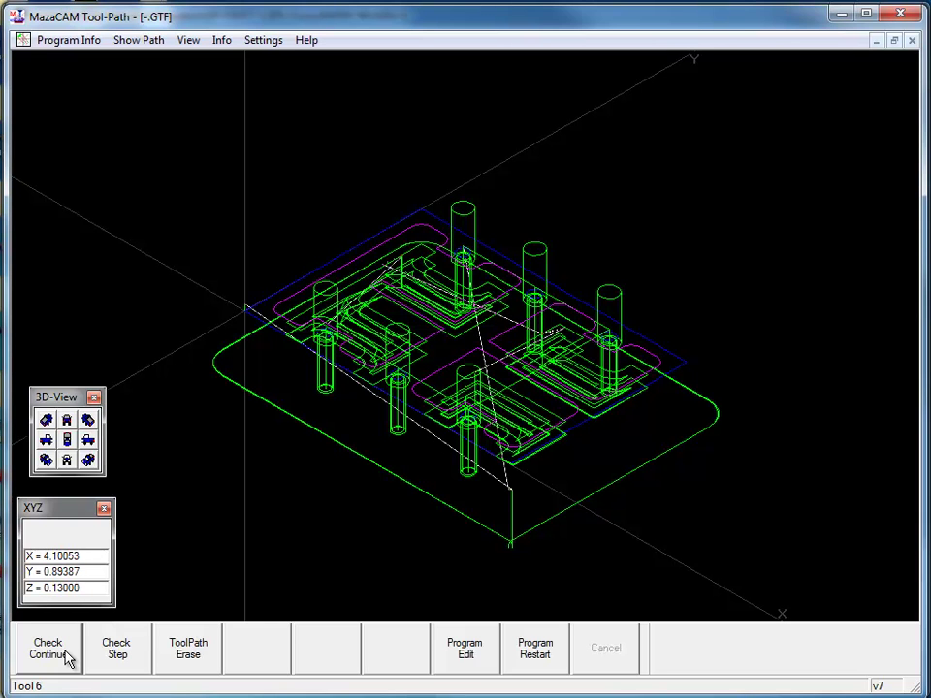
pyautogui.click(171, 653)
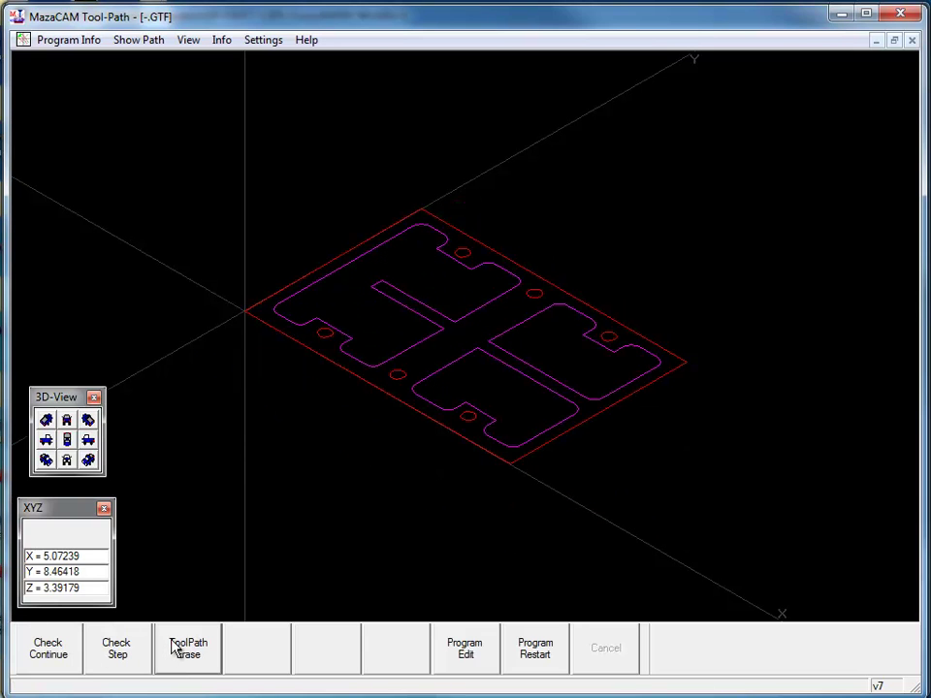
# Inspect Object data for the top and lower hole circles, showing 0.25 diameter at Z 0
pyautogui.click(222, 40)
pyautogui.click(250, 62)
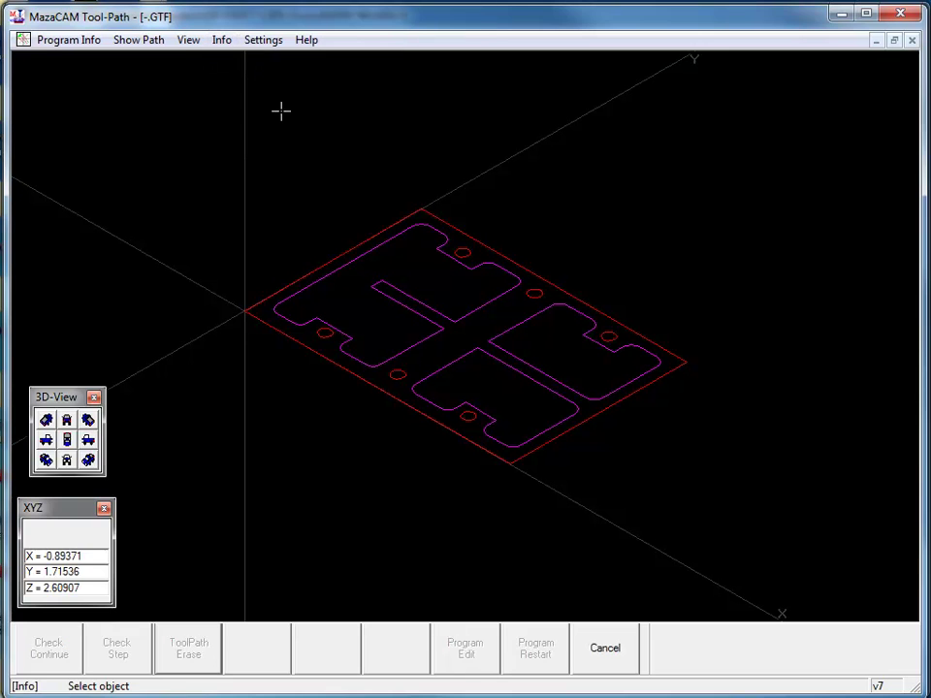
pyautogui.click(460, 254)
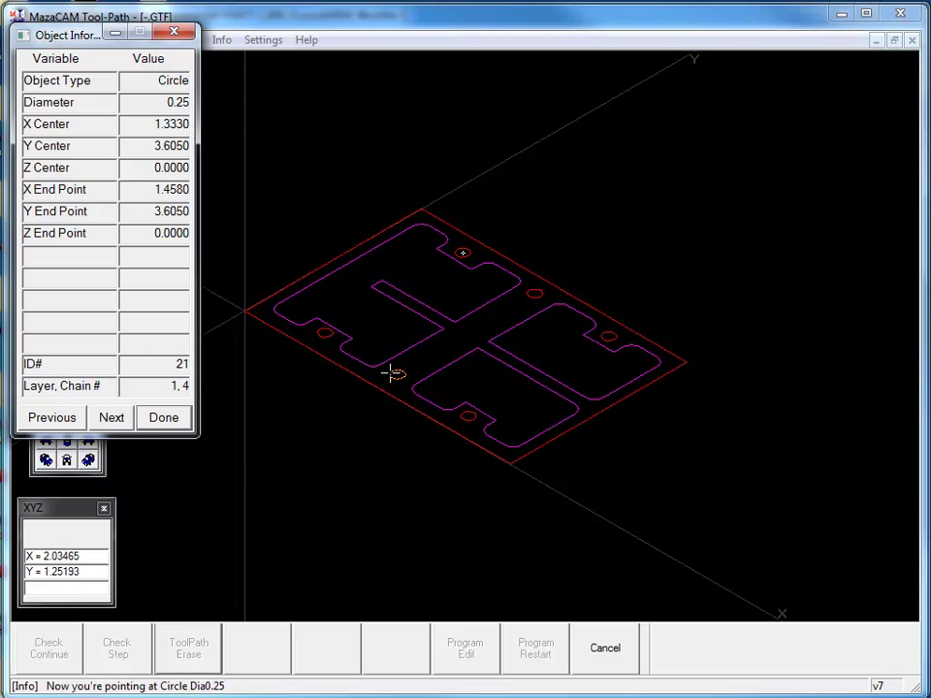
pyautogui.click(462, 416)
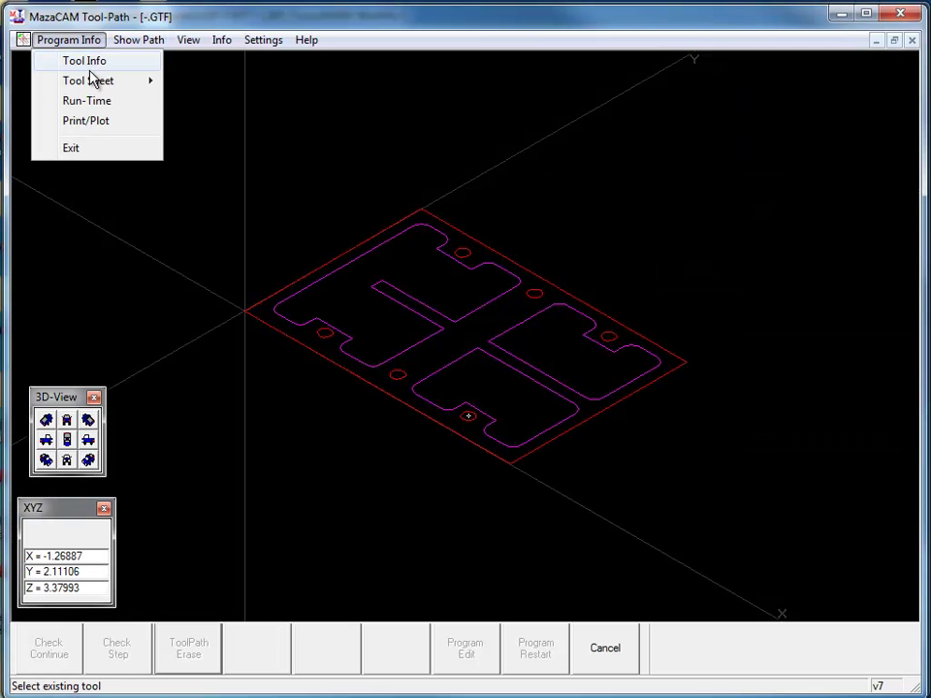
# Make the tool sheet and scroll its six-tool list, 6.00 F-MILL to 0.38 E-MILL
pyautogui.moveTo(90, 82)
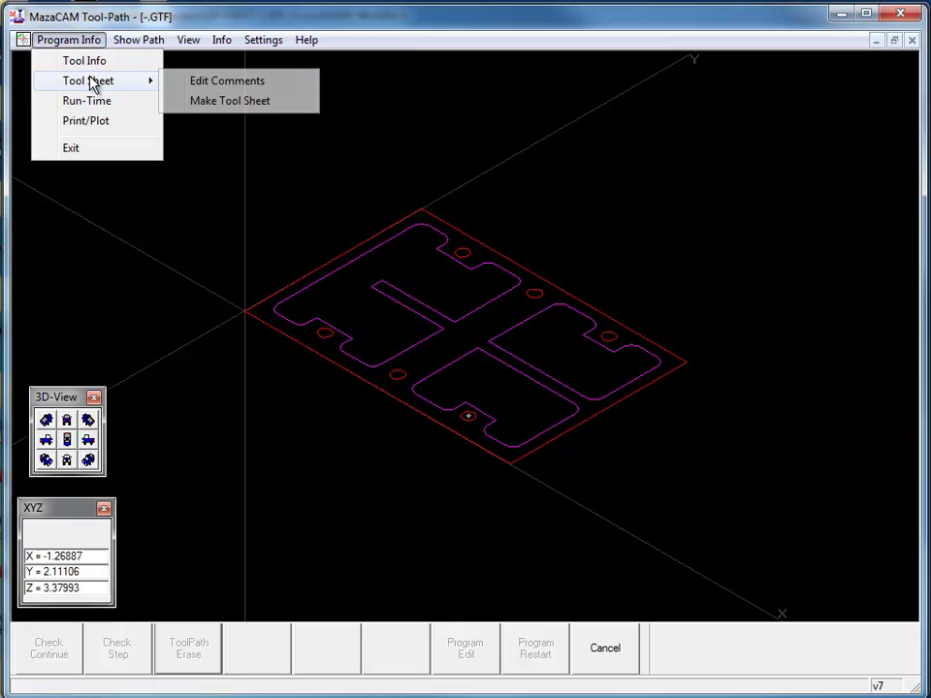
pyautogui.click(197, 100)
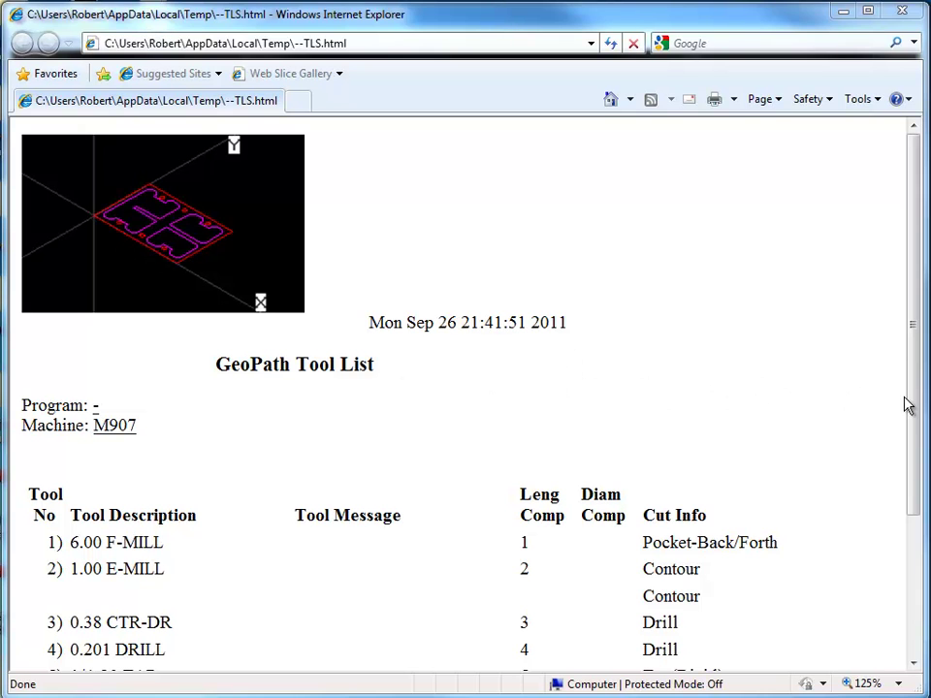
pyautogui.moveTo(912, 404); pyautogui.dragTo(917, 509)
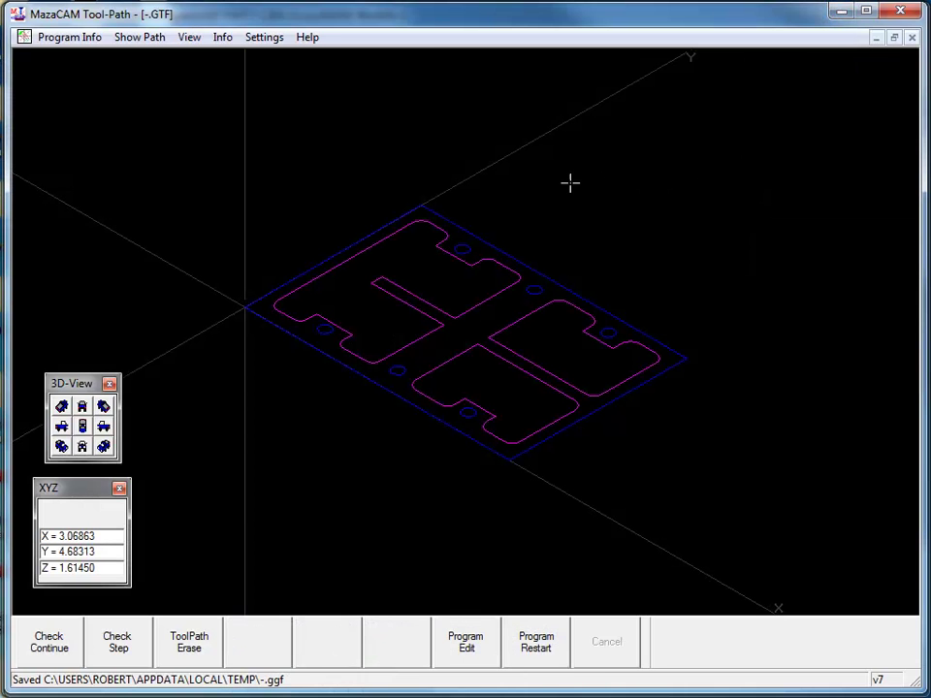
# Run the Run-Time estimate and save the report as GP-PART7-1.TIM
pyautogui.click(53, 41)
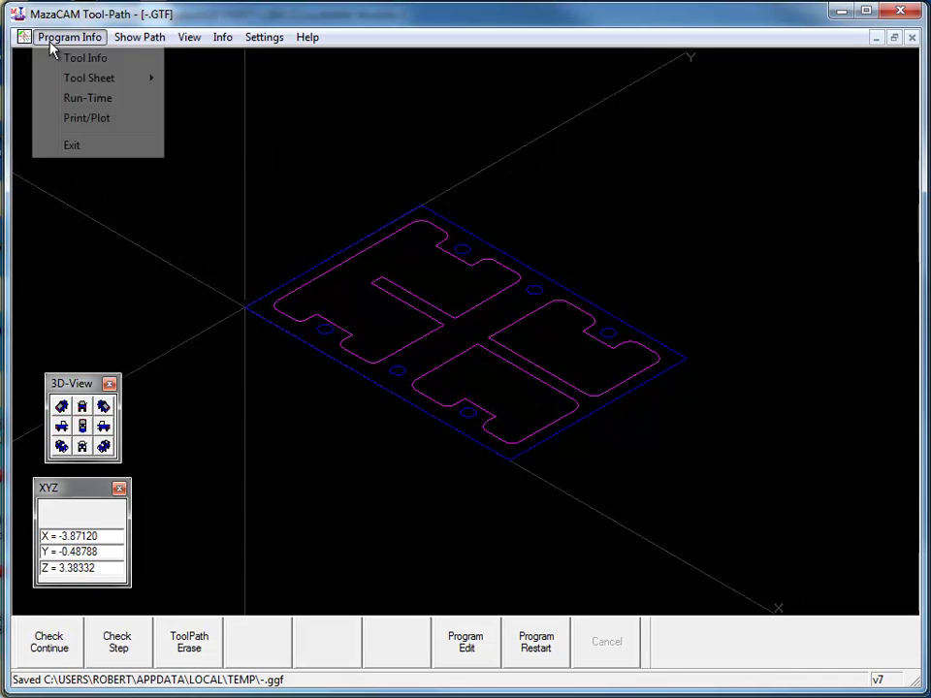
pyautogui.click(58, 98)
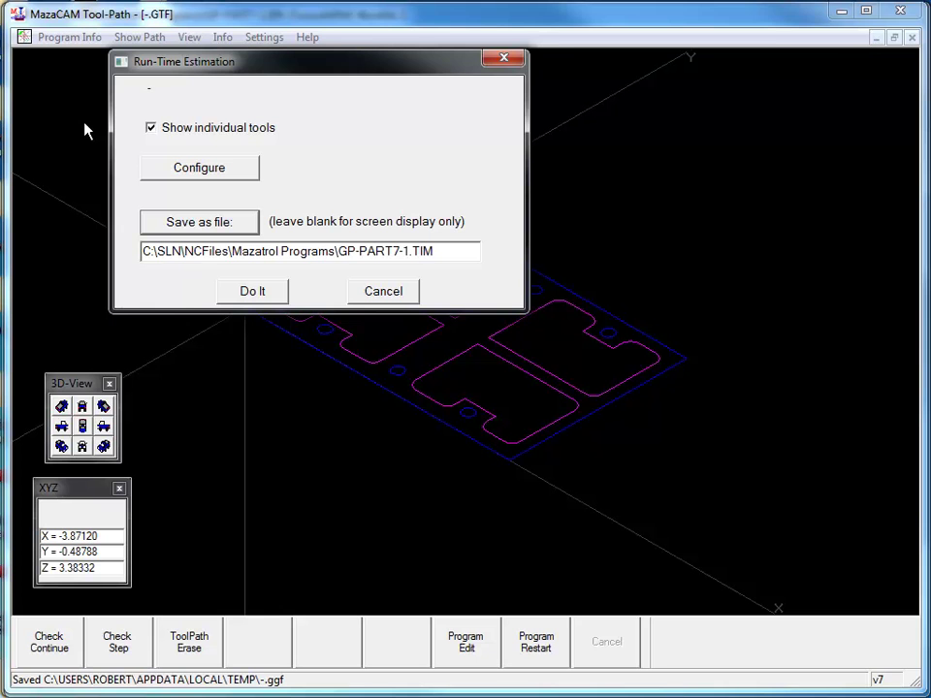
pyautogui.click(249, 293)
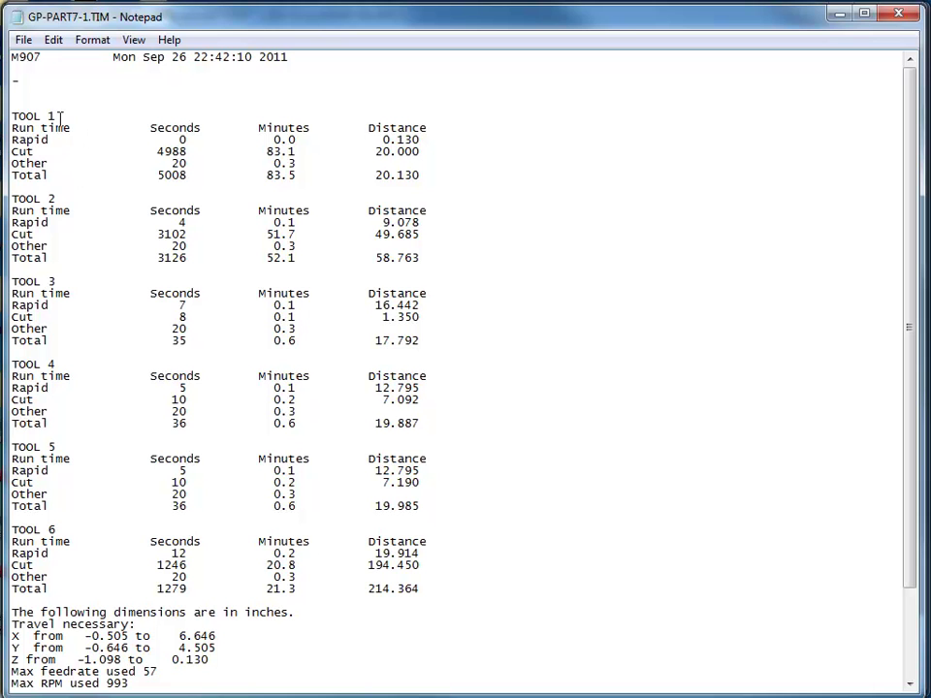
# Highlight the totals in Notepad: TOOL 1 83.5, TOOL 2 52.1, overall 158.6 minutes
pyautogui.moveTo(57, 117); pyautogui.dragTo(10, 118)
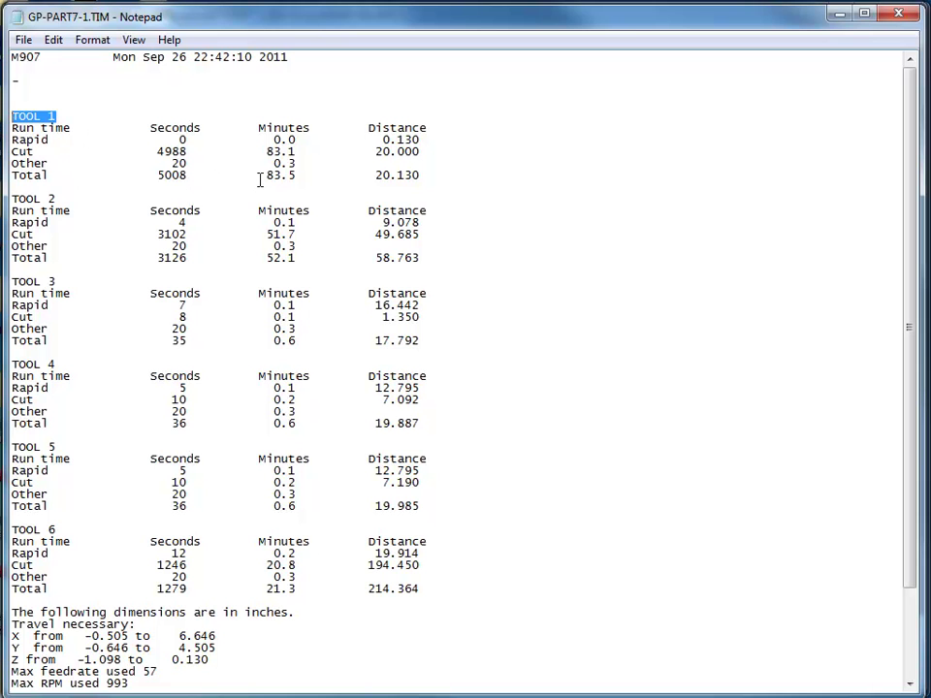
pyautogui.moveTo(261, 179); pyautogui.dragTo(301, 179)
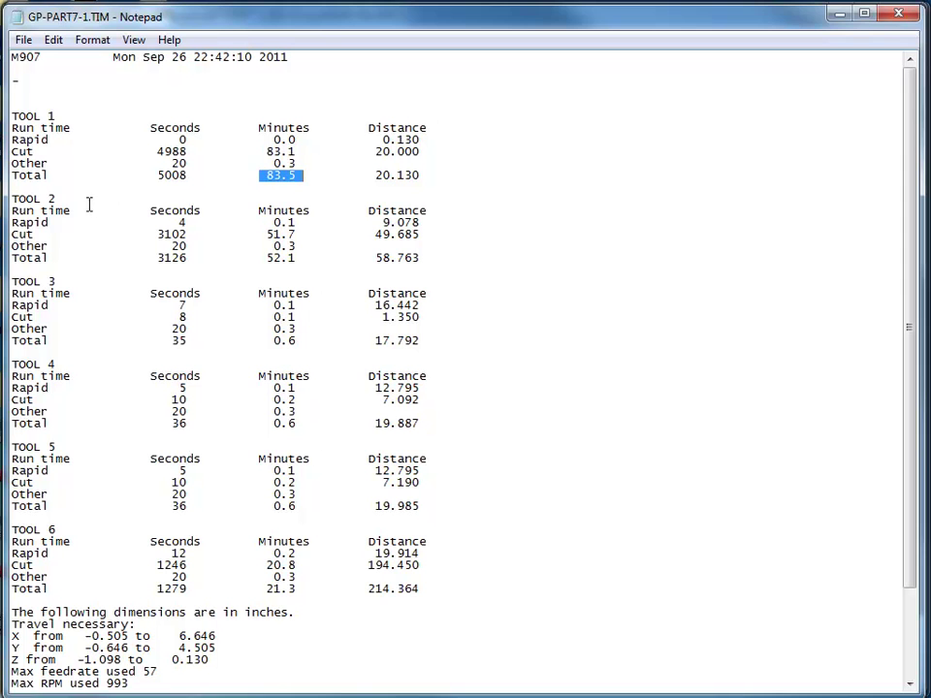
pyautogui.moveTo(56, 199); pyautogui.dragTo(11, 200)
pyautogui.click(298, 266)
pyautogui.moveTo(262, 260); pyautogui.dragTo(312, 259)
pyautogui.scroll(-2, 563, 356)
pyautogui.scroll(-1, 565, 356)
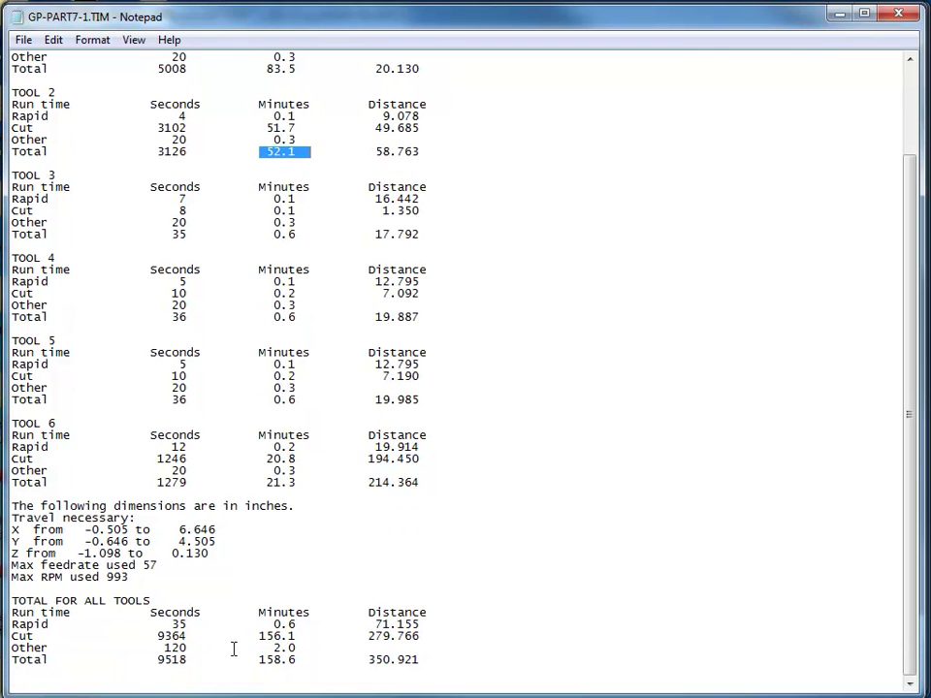
pyautogui.moveTo(253, 659); pyautogui.dragTo(302, 659)
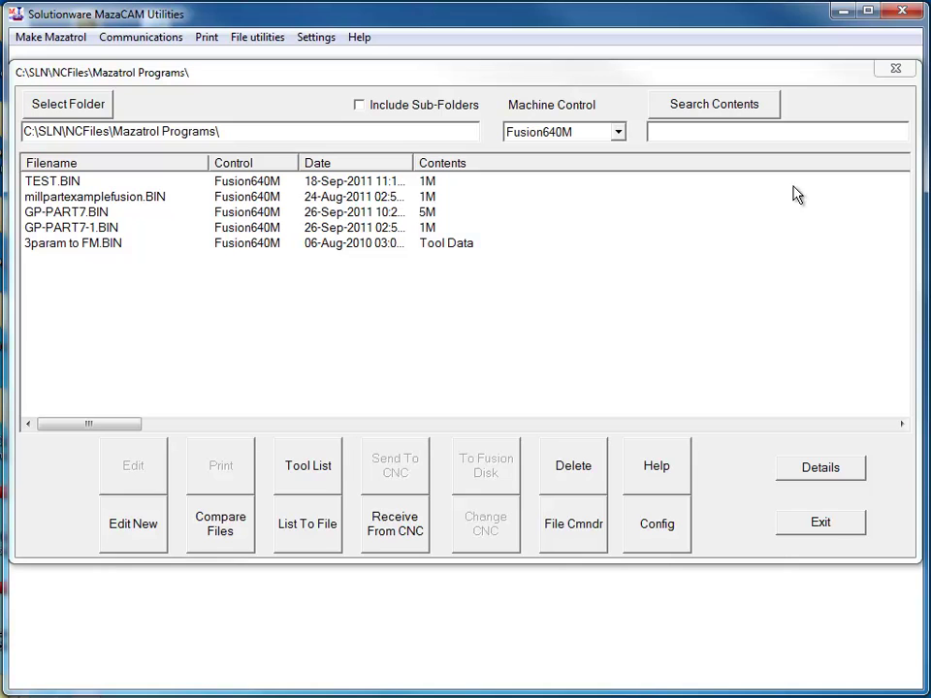
# Change GP-PART7-1.BIN's CNC to M32 and save the result as GP-PART7-2.BIN
pyautogui.click(367, 230)
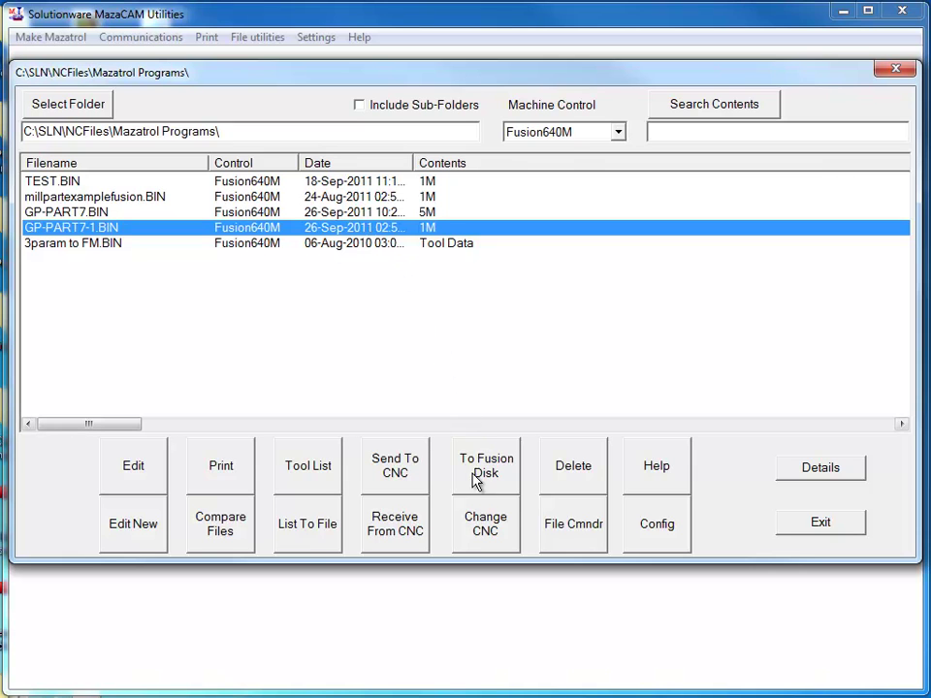
pyautogui.click(478, 537)
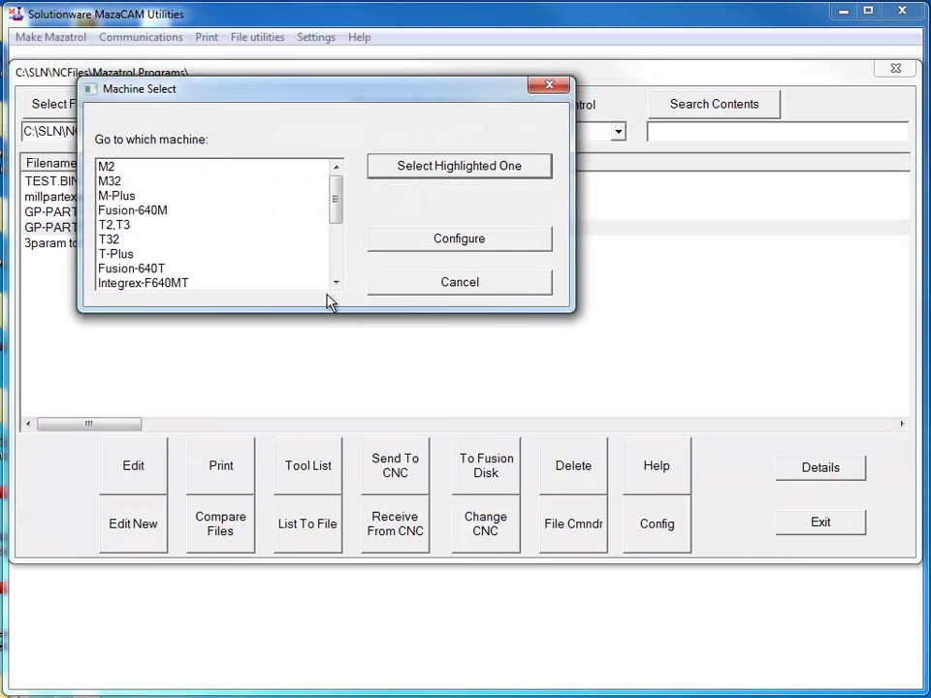
pyautogui.click(114, 183)
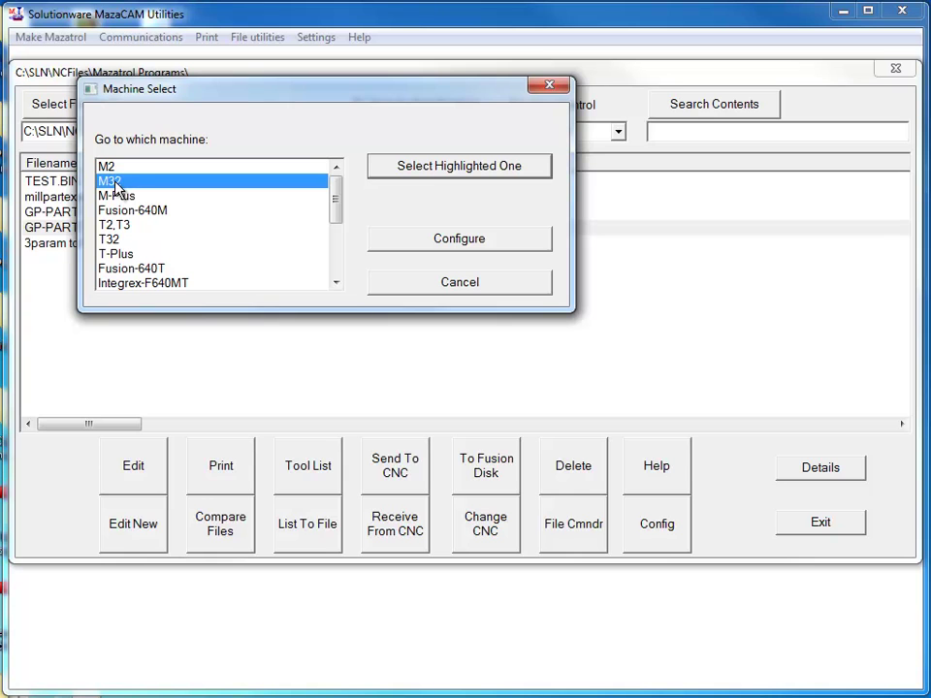
pyautogui.click(432, 173)
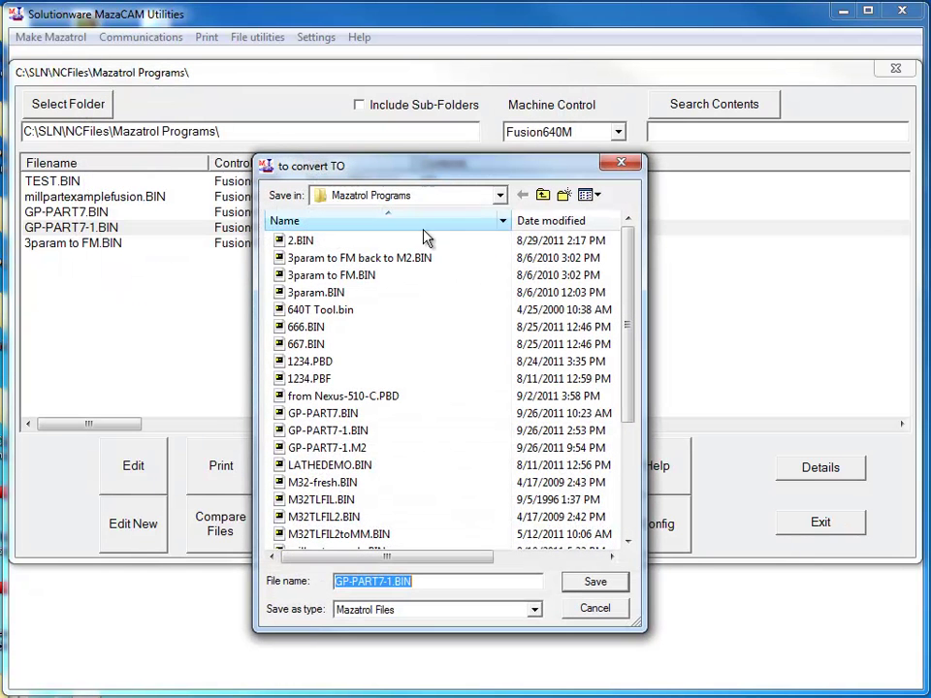
pyautogui.click(392, 582)
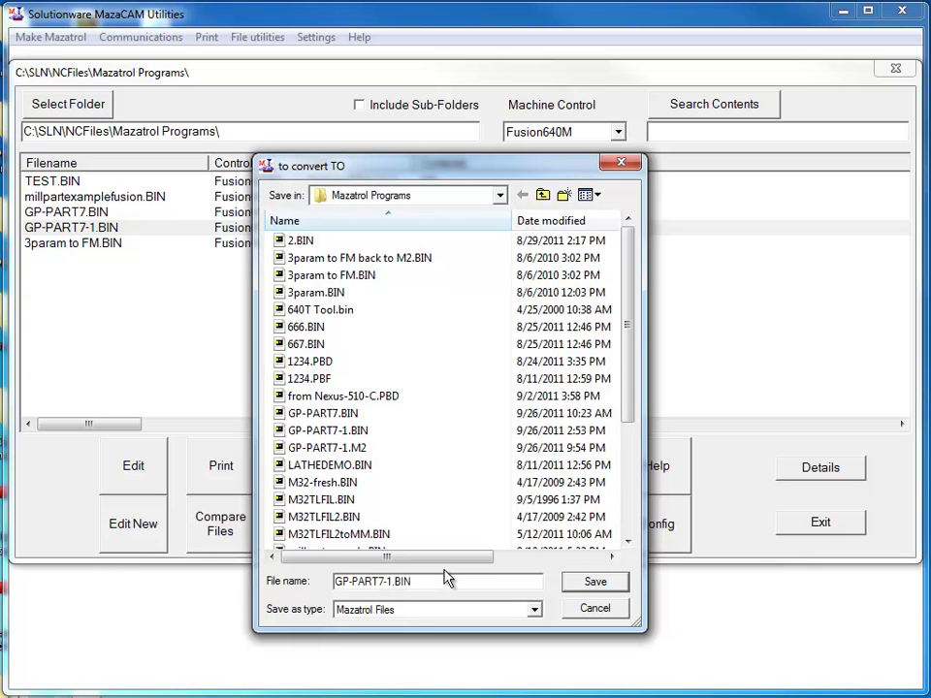
pyautogui.press('BackSpace')
pyautogui.write('2')
pyautogui.click(569, 586)
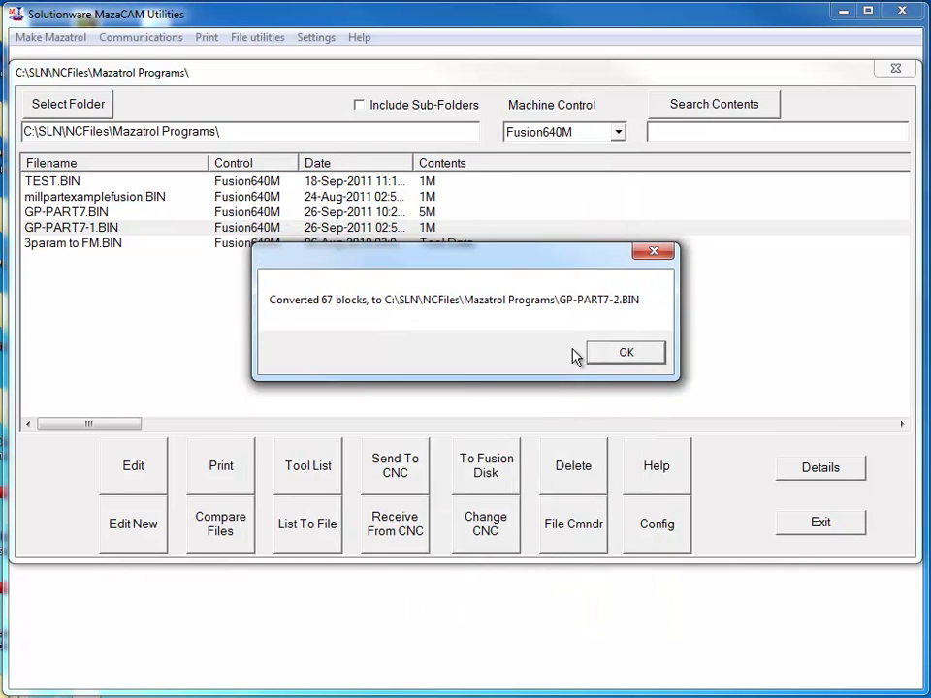
pyautogui.click(626, 354)
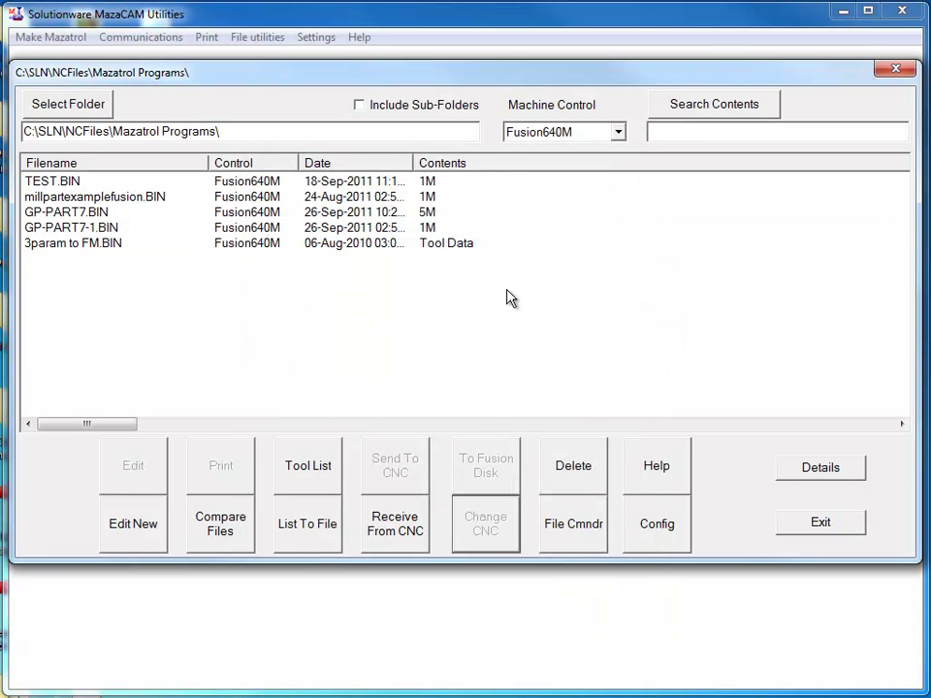
# Filter the list to M32 programs and select GP-PART7-2.BIN
pyautogui.click(616, 133)
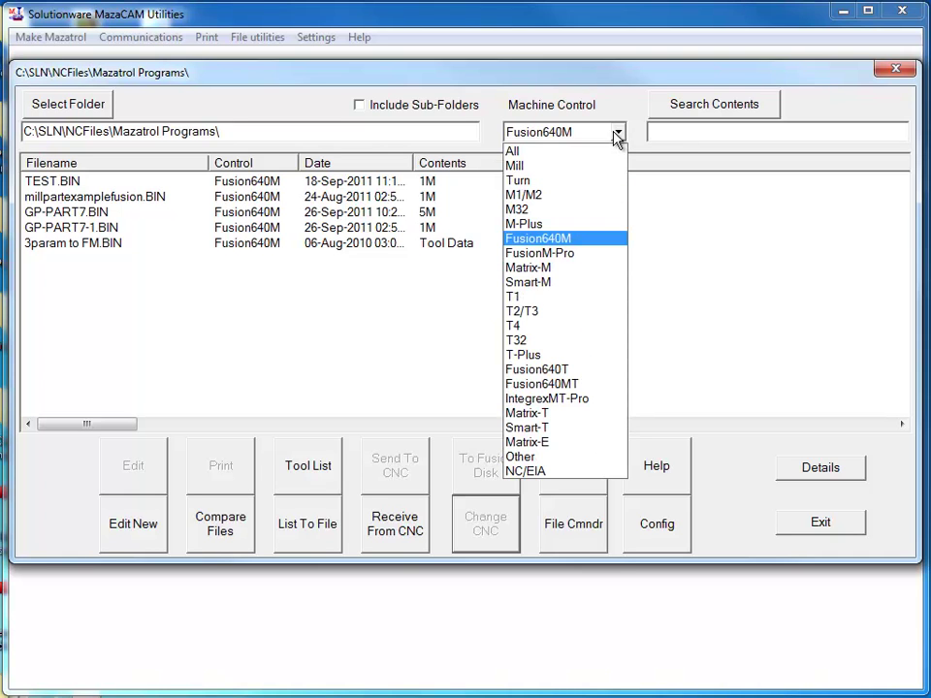
pyautogui.click(577, 208)
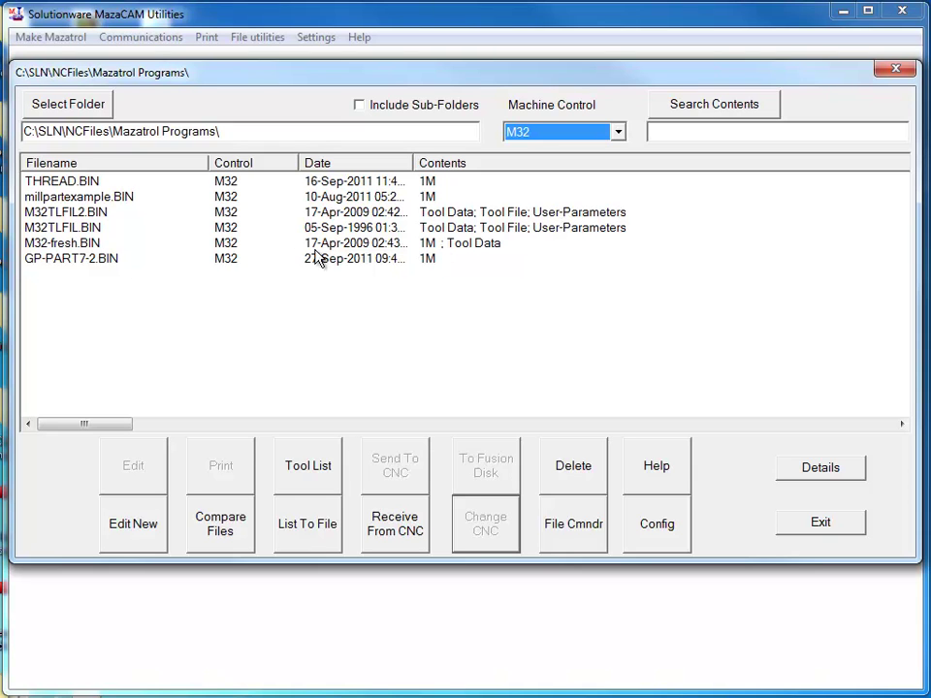
pyautogui.click(137, 259)
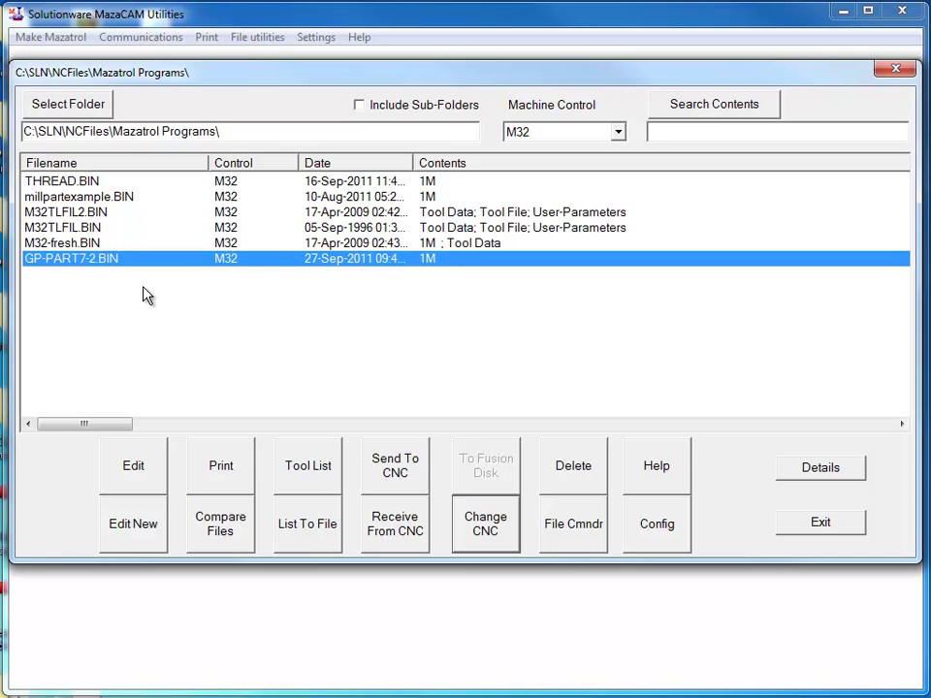
# Filter back to Fusion640M programs and select GP-PART7-1.BIN
pyautogui.click(618, 132)
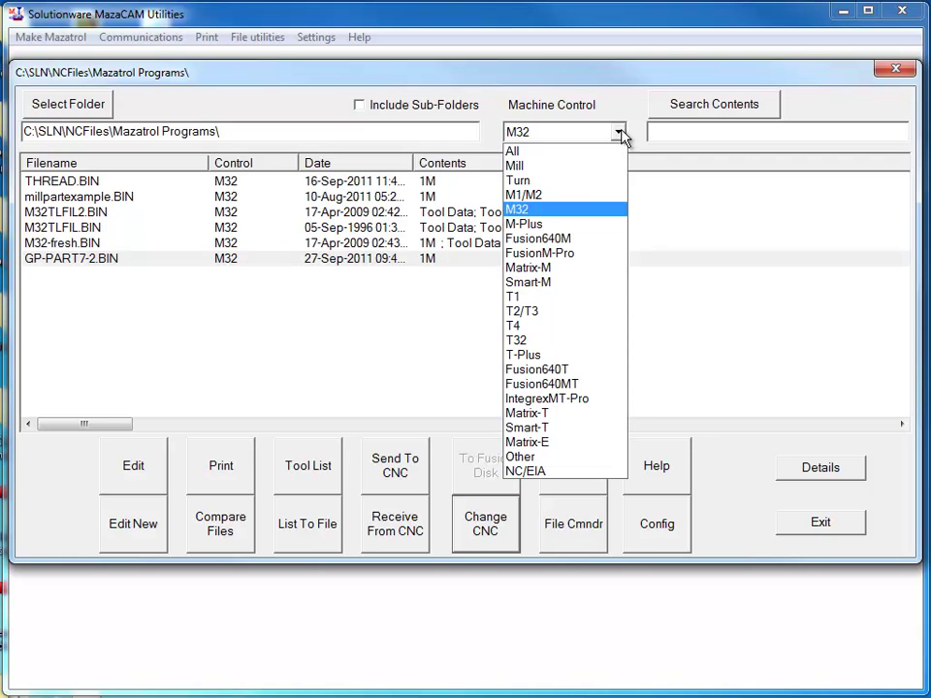
pyautogui.click(593, 240)
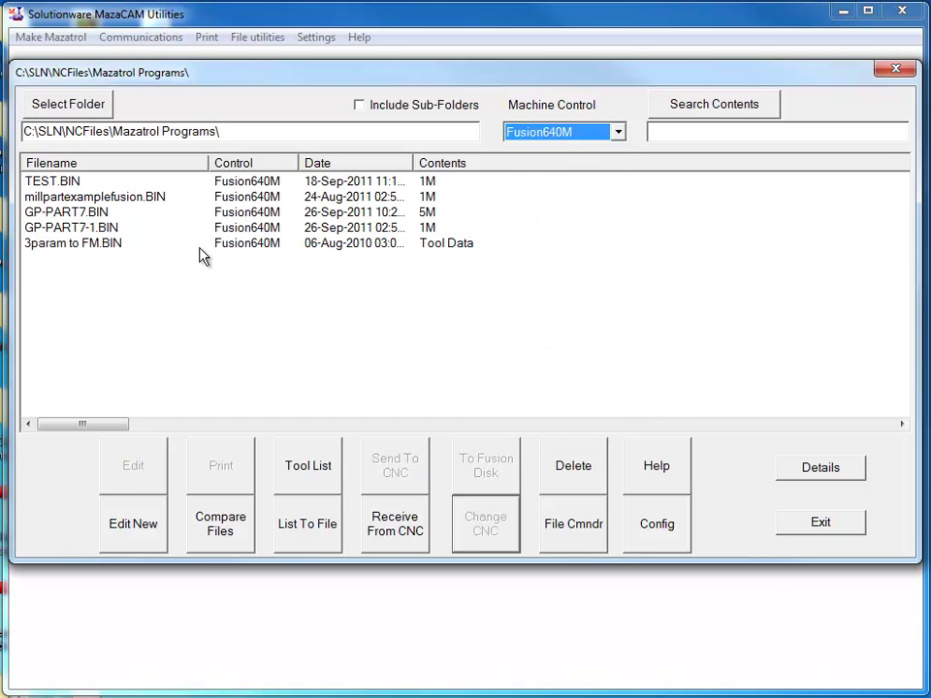
pyautogui.click(131, 235)
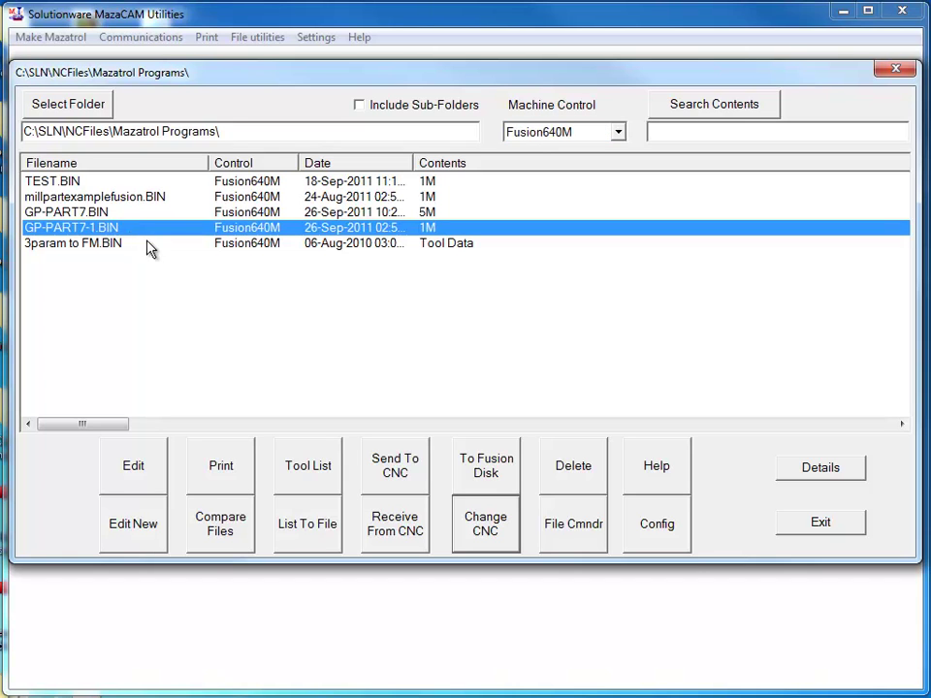
# Convert GP-PART7-1.BIN for the Matrix-M control and save the result as 1.PBD
pyautogui.click(465, 524)
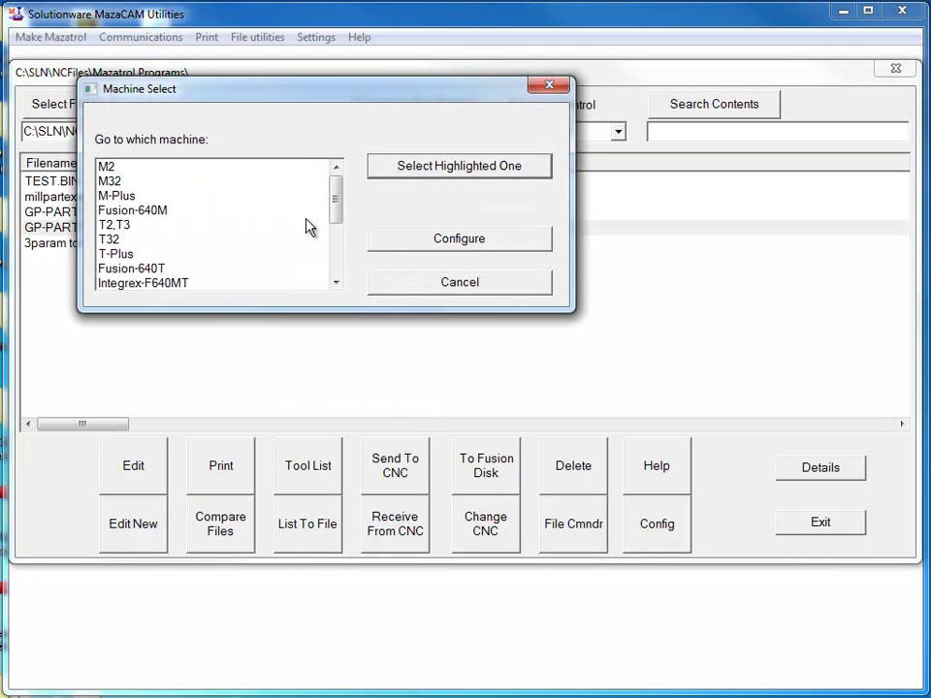
pyautogui.moveTo(336, 203); pyautogui.dragTo(336, 239)
pyautogui.click(136, 241)
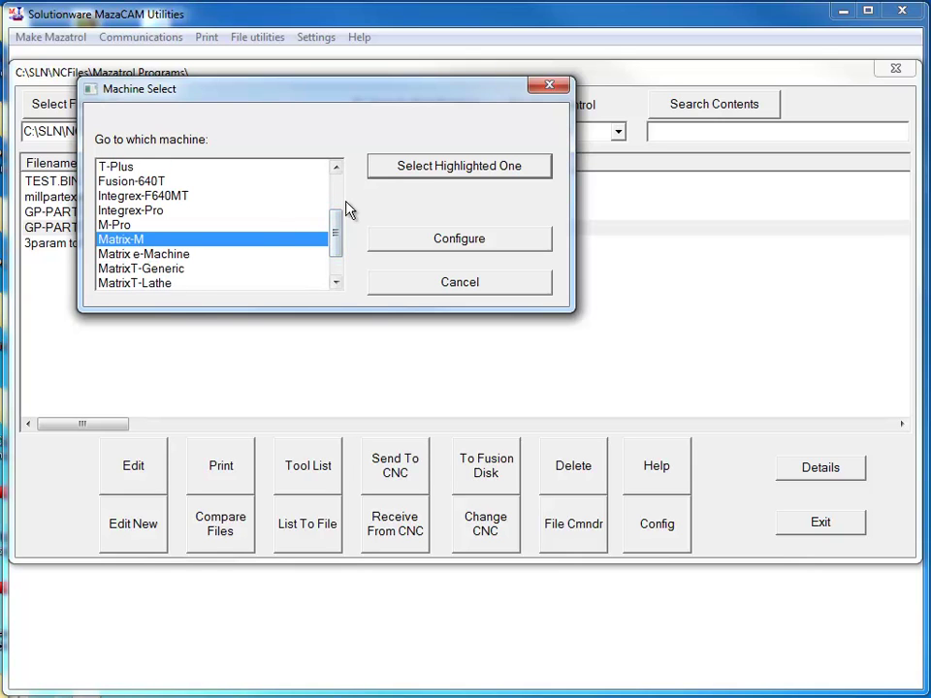
pyautogui.click(394, 176)
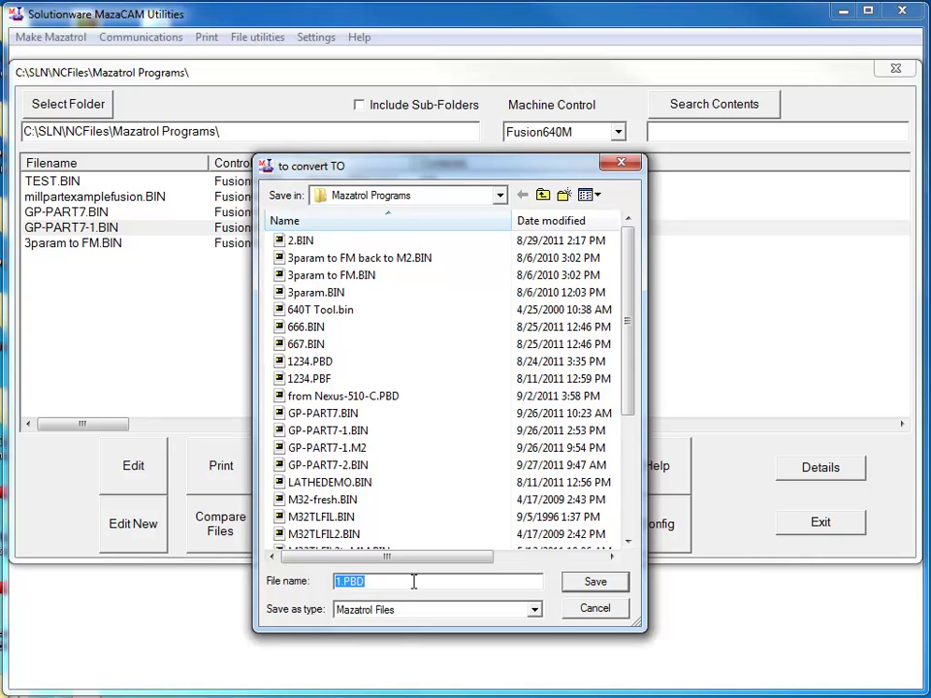
pyautogui.click(573, 588)
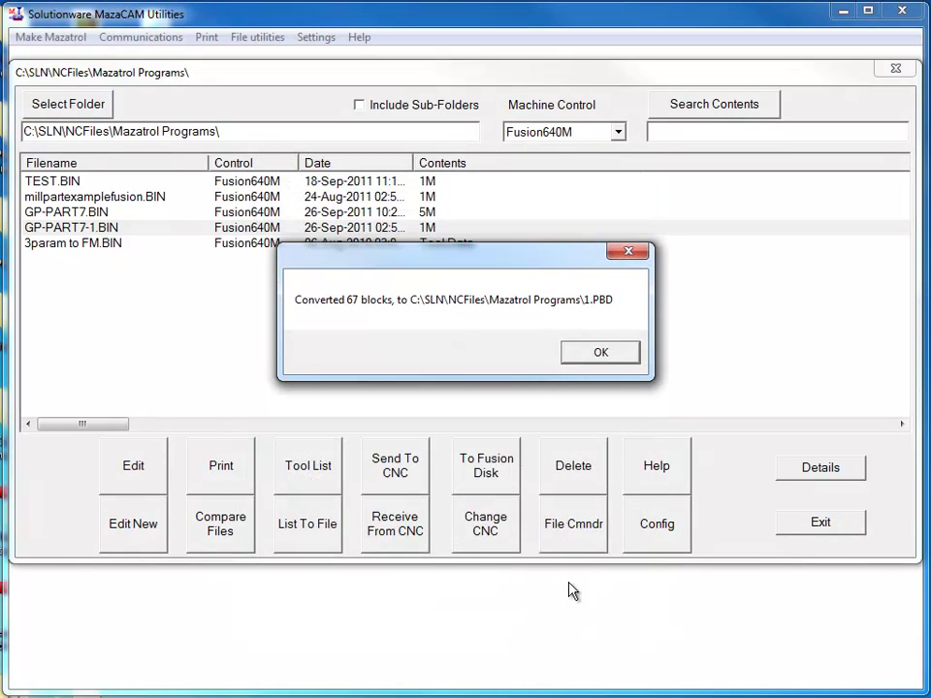
# Filter the file list to Matrix-M programs and select the new 1.PBD
pyautogui.click(599, 354)
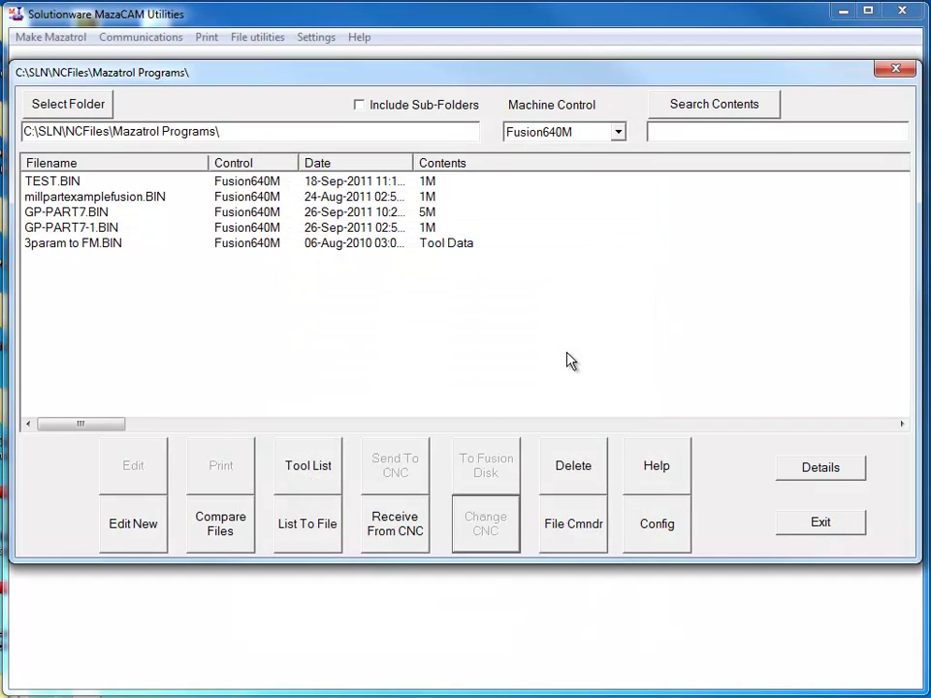
pyautogui.click(616, 133)
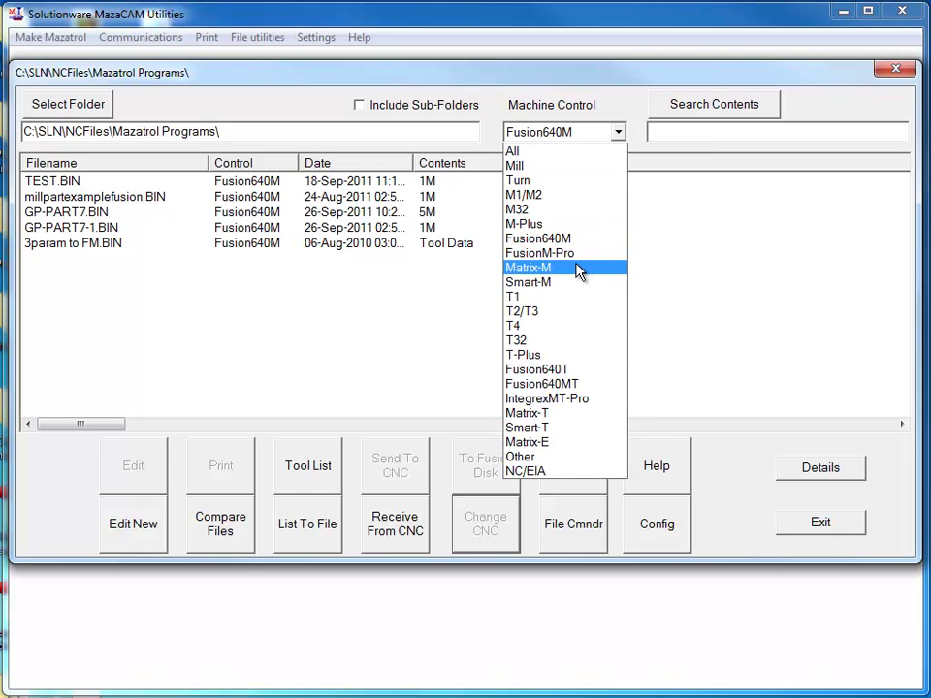
pyautogui.click(581, 268)
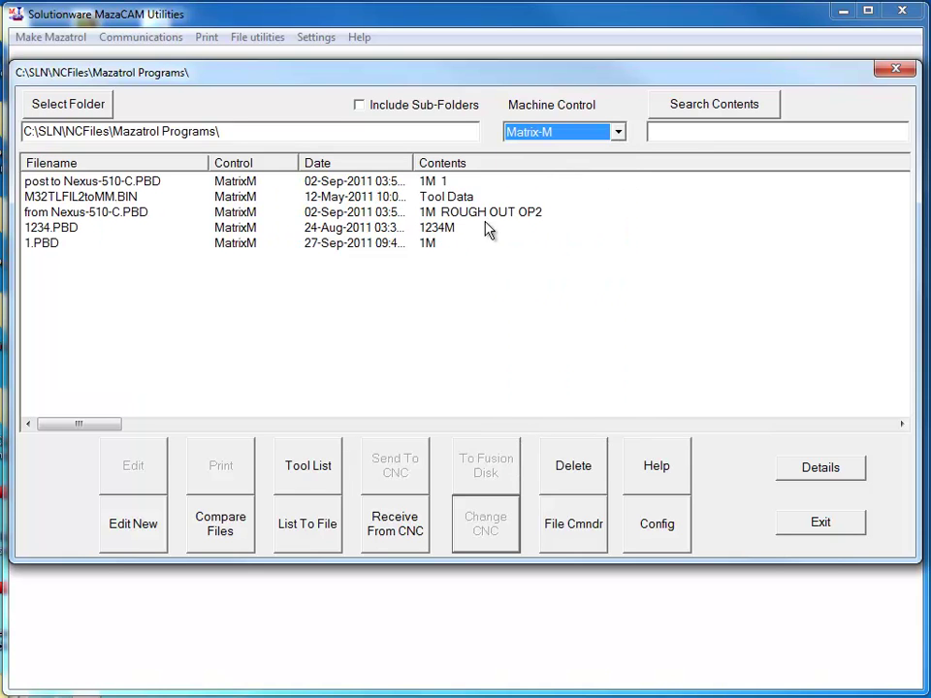
pyautogui.click(62, 247)
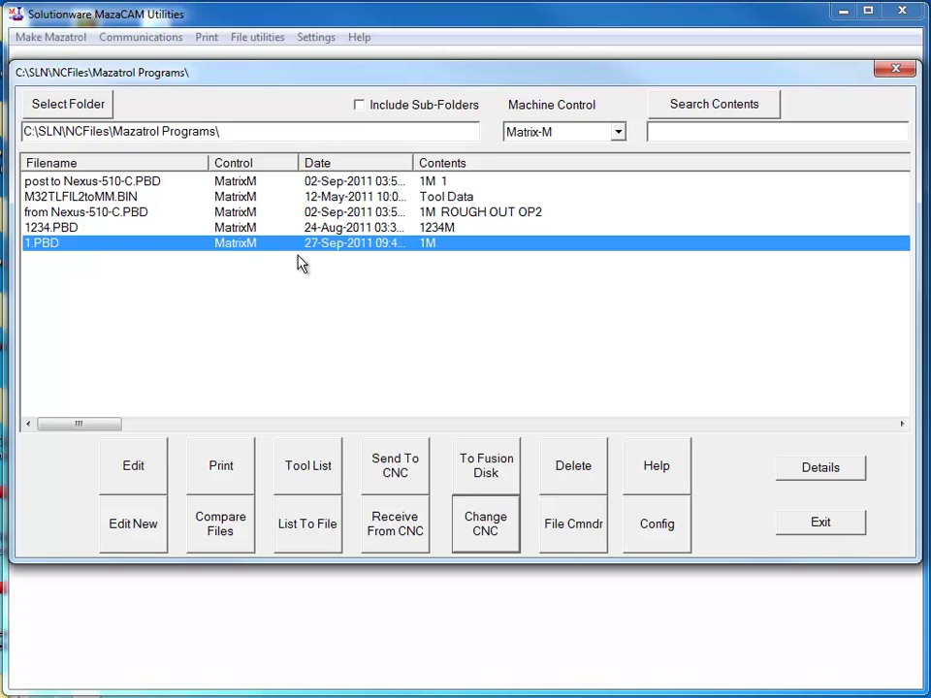